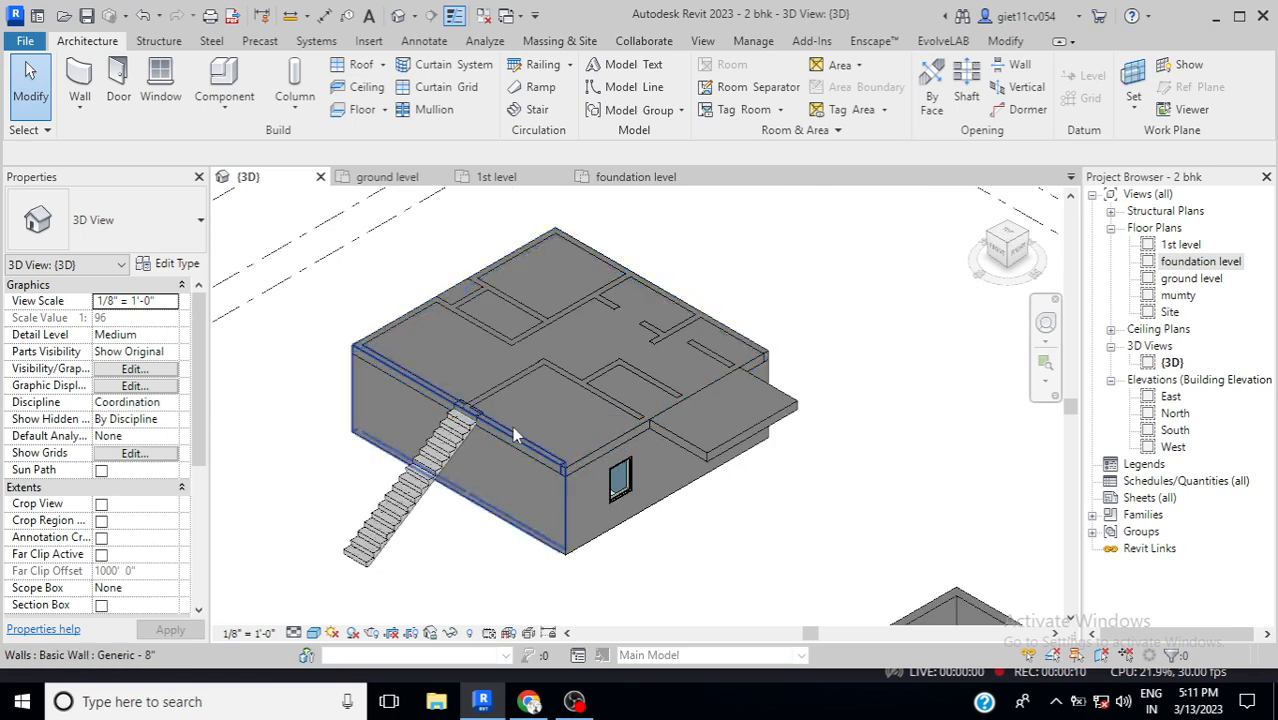
- Start a sketched railing path in the 1st level floor plan, with the railing's base level set to 1st level
scroll(608, 452, "down", 1)
scroll(608, 452, "down", 2)
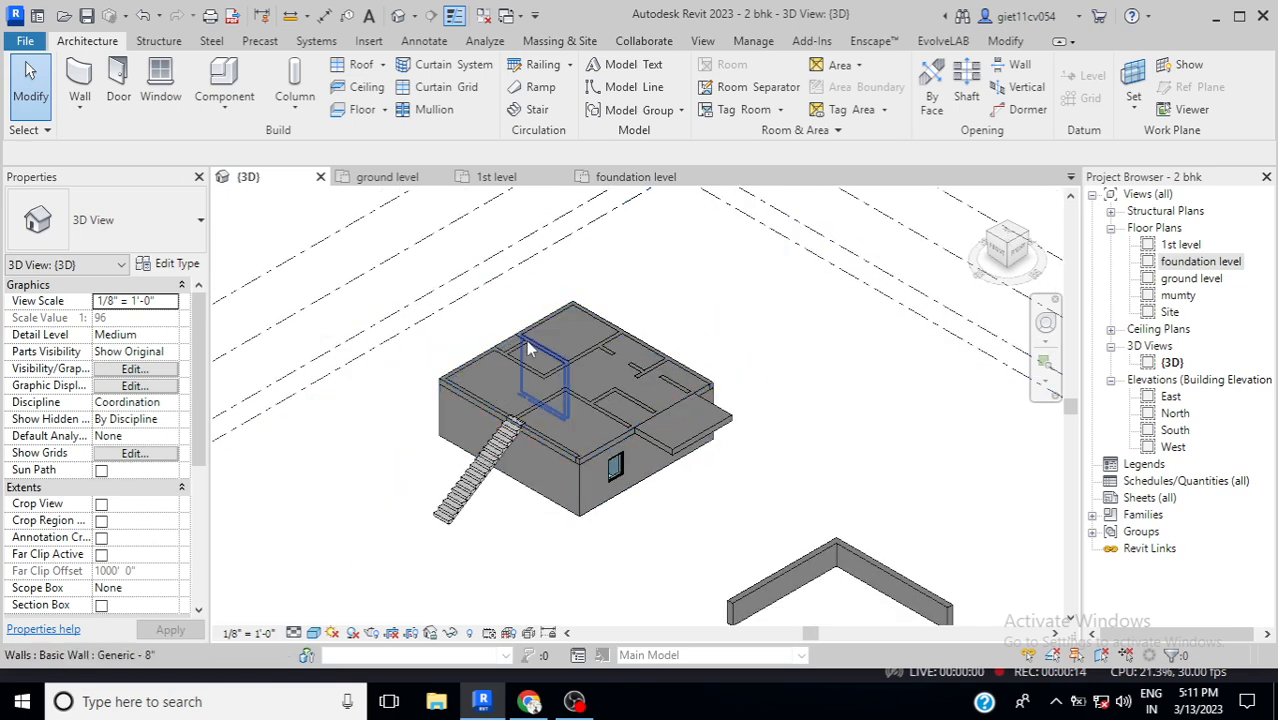
left_click(570, 65)
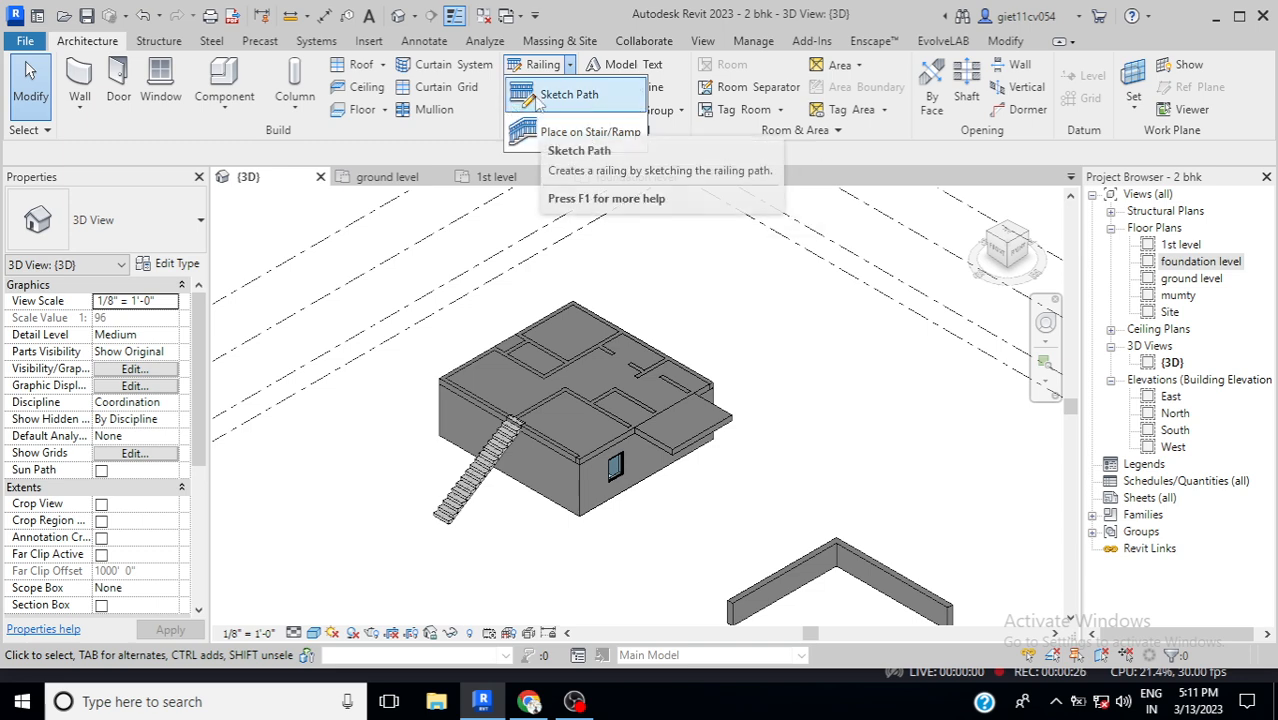
left_click(540, 100)
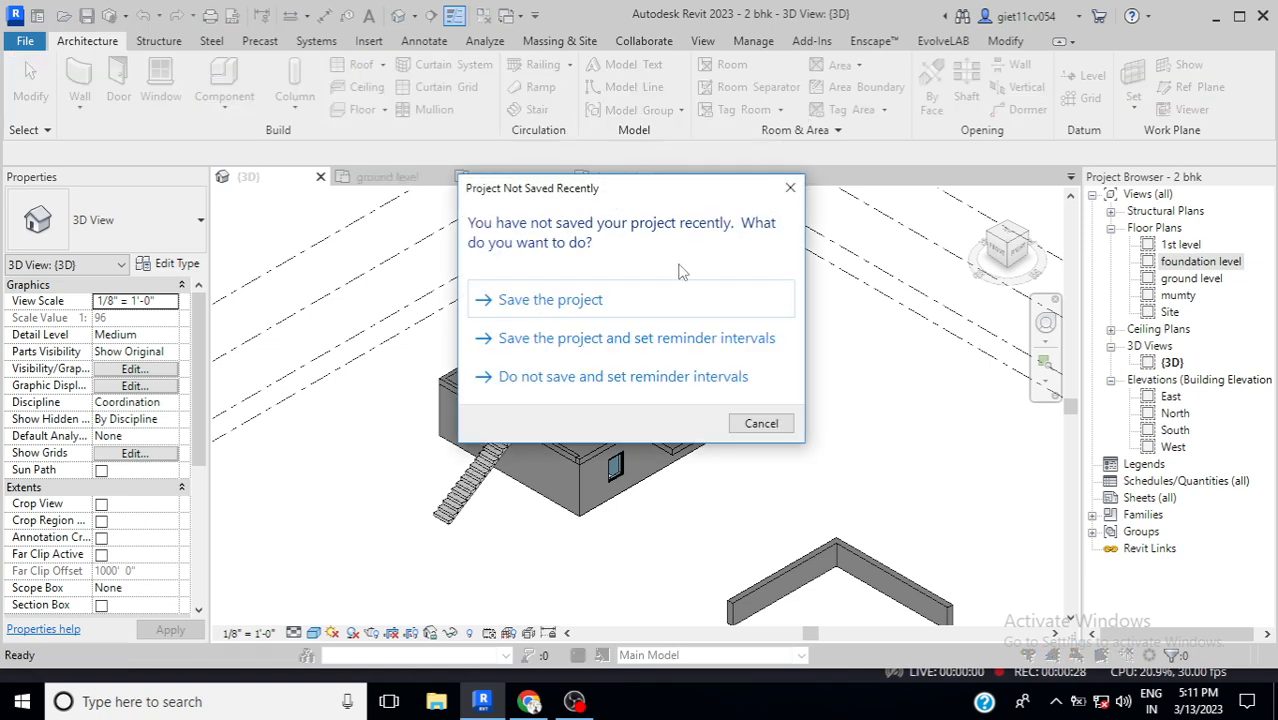
left_click(789, 186)
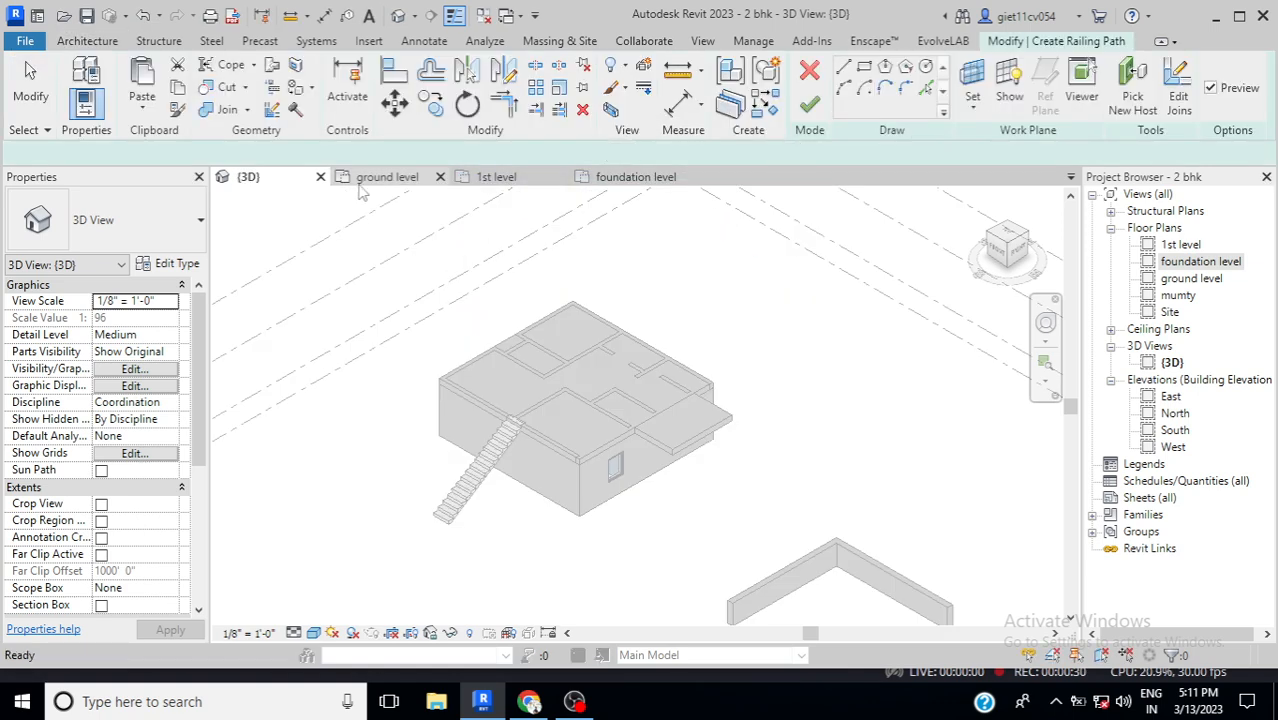
left_click(498, 177)
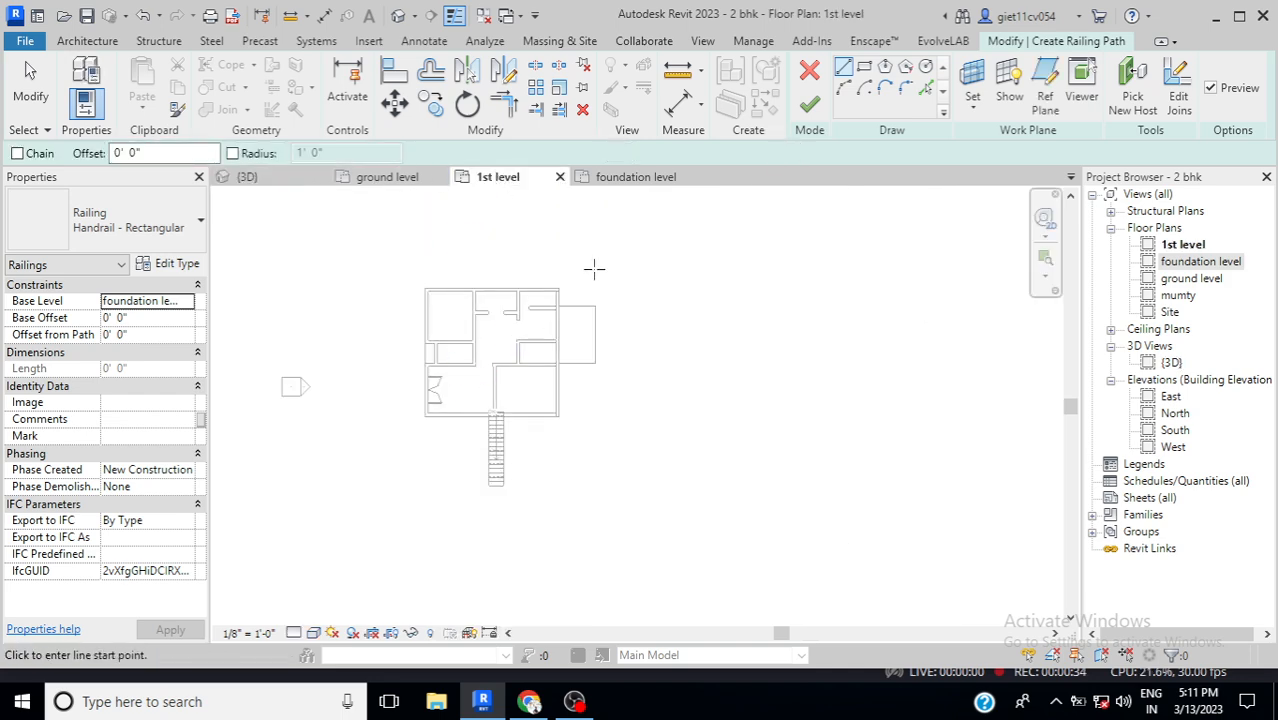
scroll(542, 331, "up", 2)
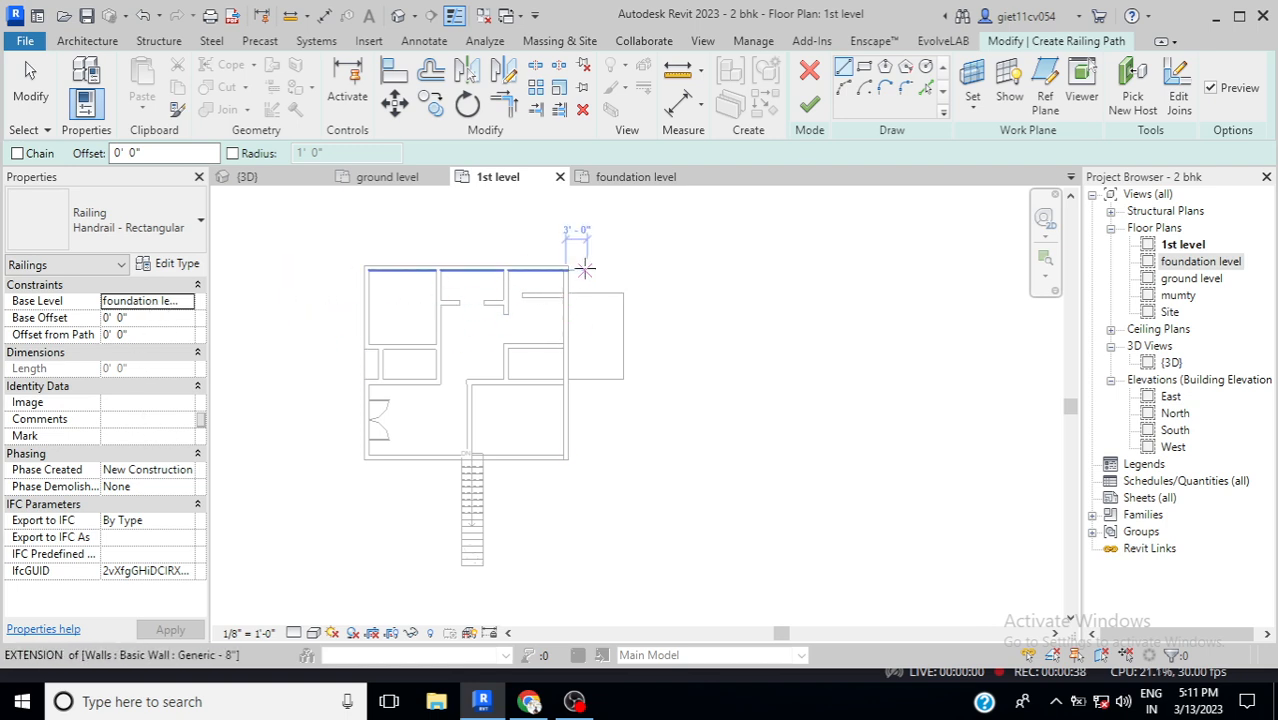
left_click(188, 303)
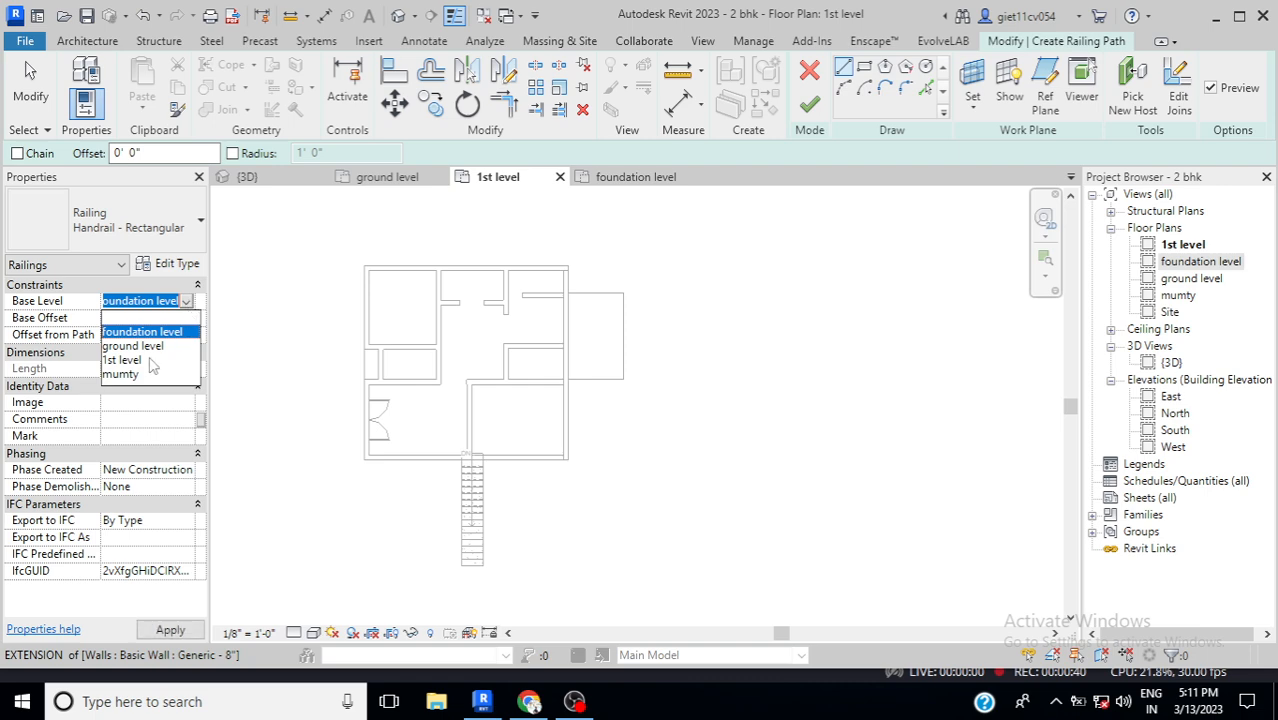
left_click(124, 361)
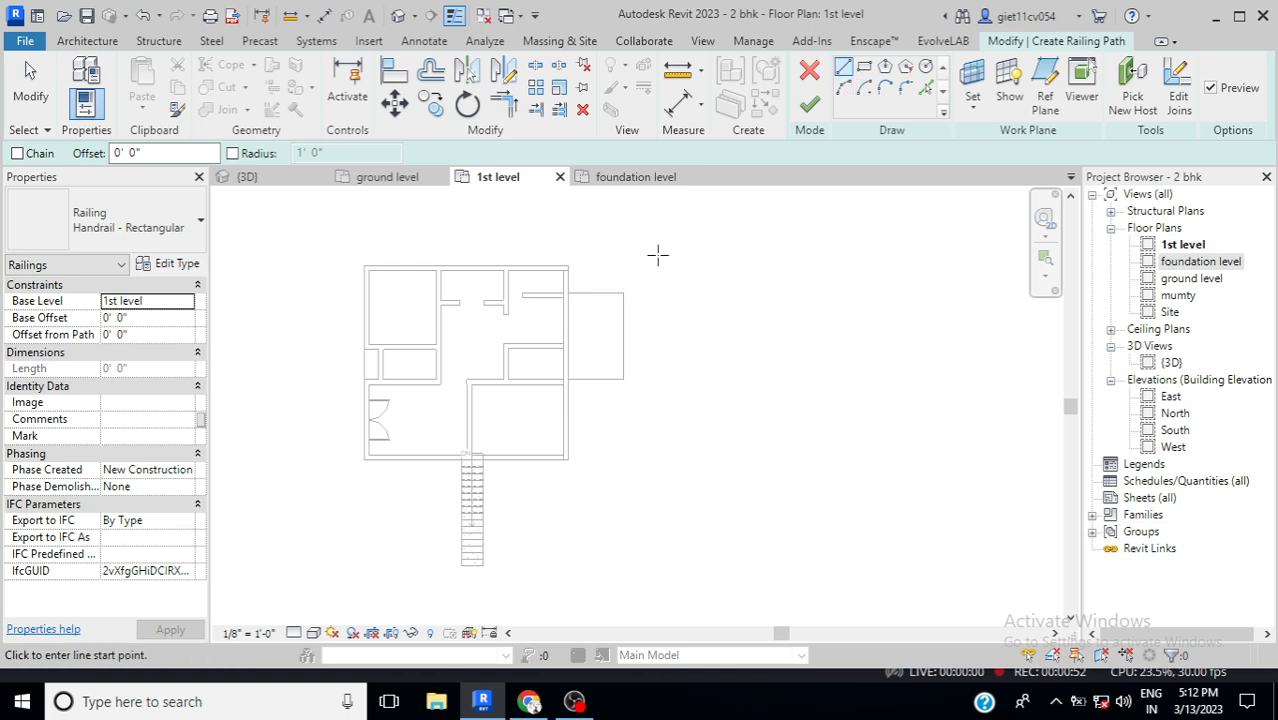
- Sketch the railing path 27'-8" along the upper exterior wall's centerline, then 3'-10" down the adjoining wall to the projecting slab
scroll(376, 268, "up", 5)
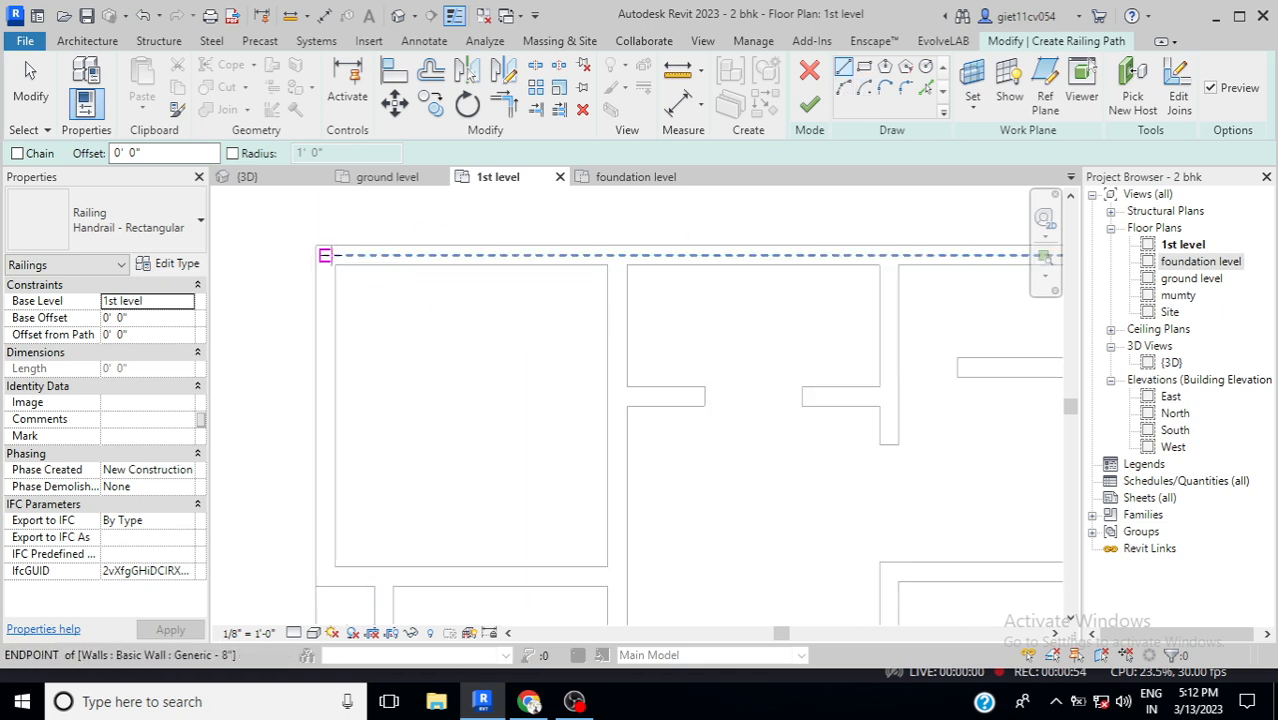
left_click(326, 255)
scroll(440, 254, "down", 3)
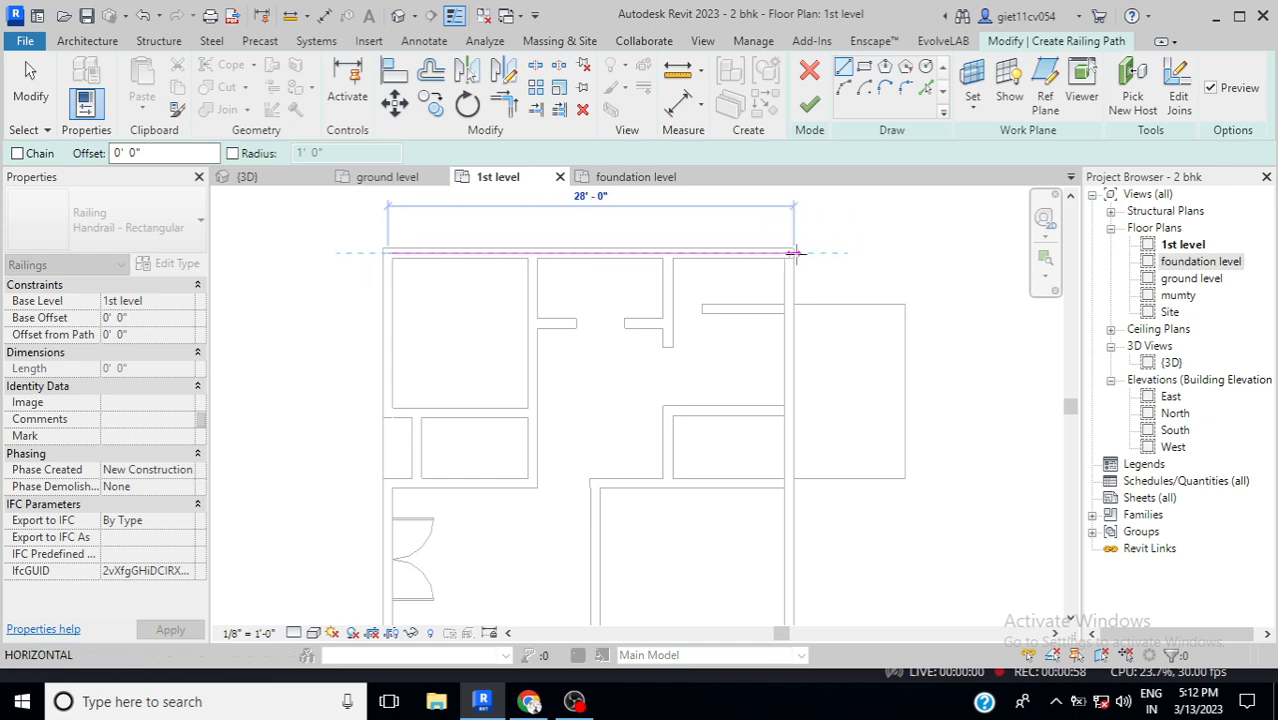
scroll(795, 254, "up", 2)
left_click(789, 253)
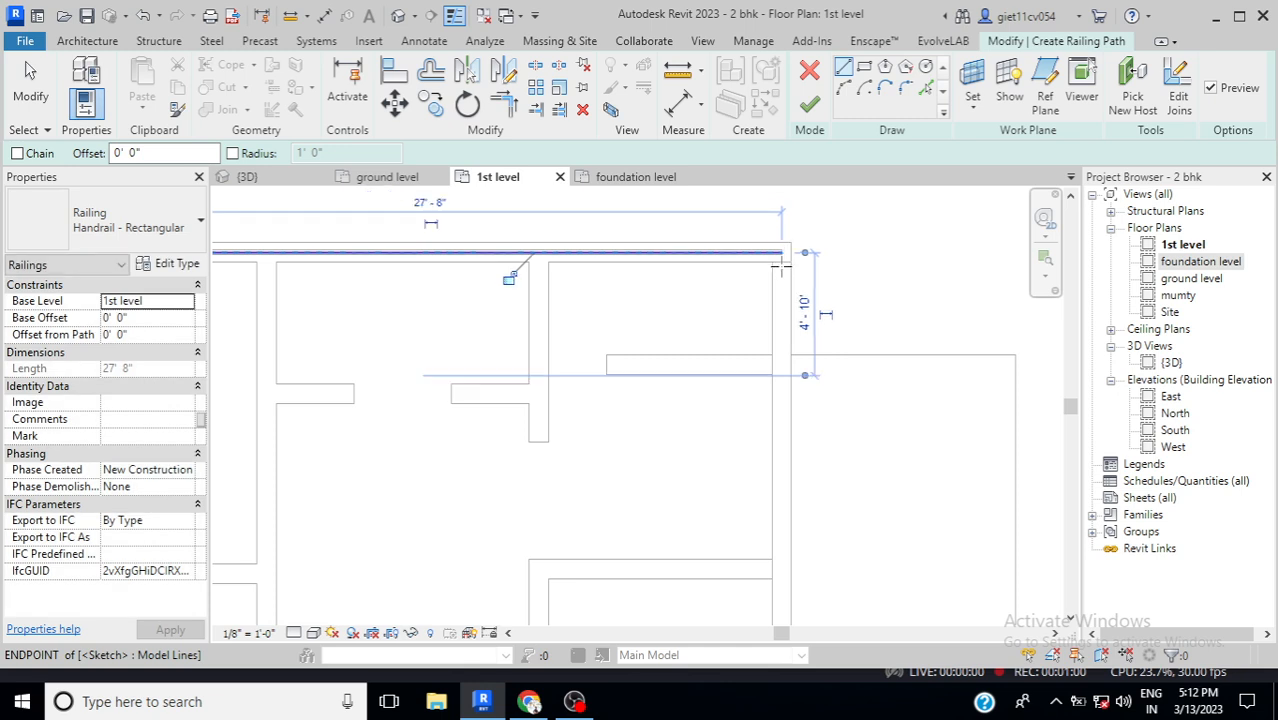
scroll(779, 262, "down", 2)
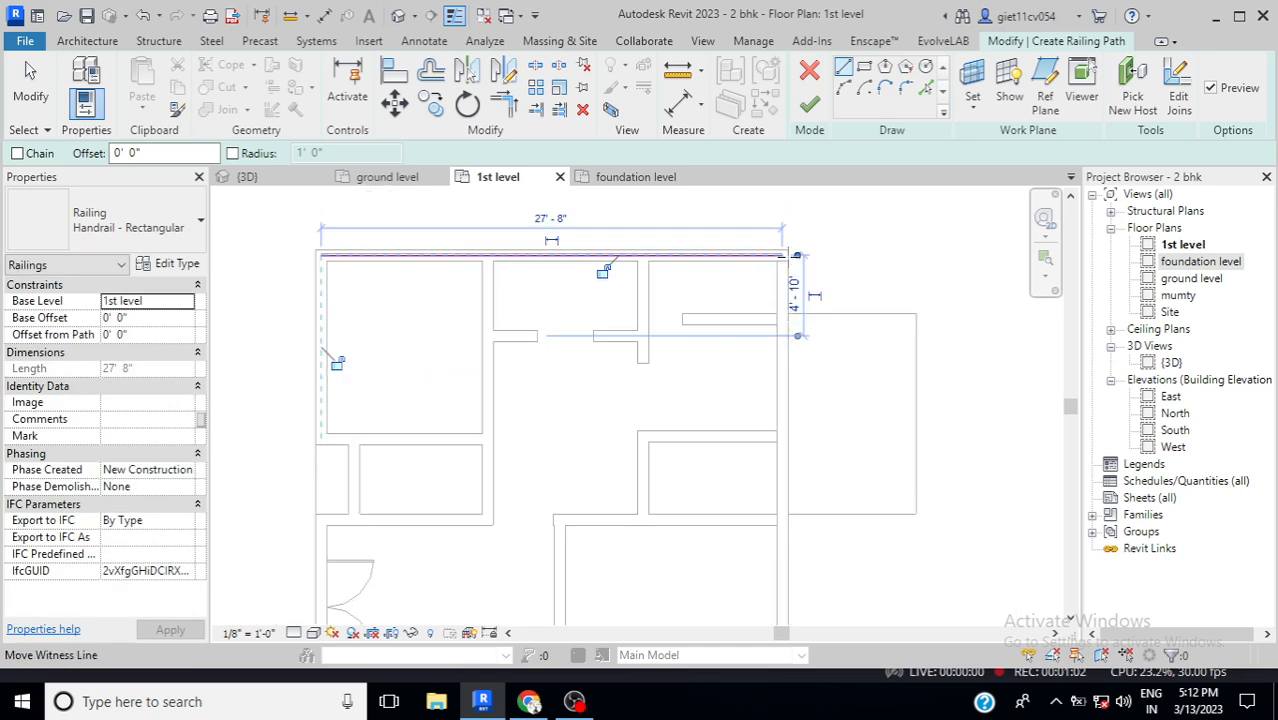
left_click(788, 255)
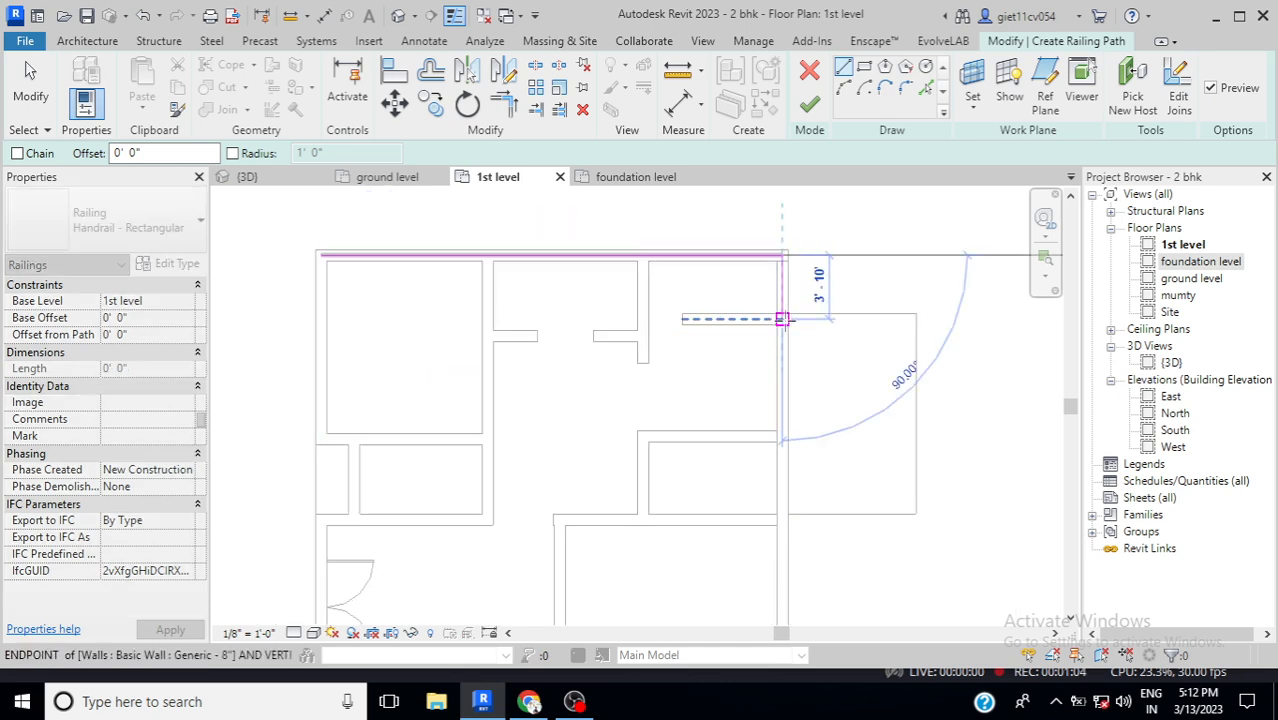
left_click(782, 319)
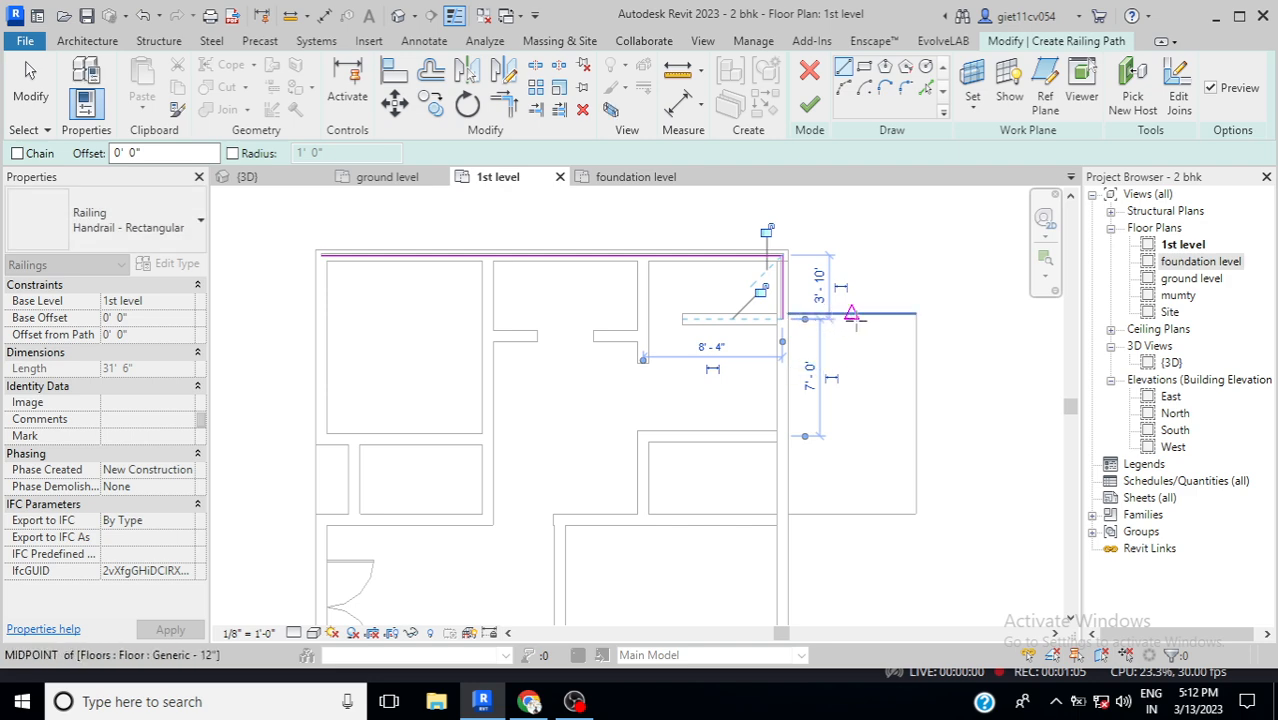
- Sketch the railing path around the projecting slab's three open sides, connecting its outer run to both sides near the slab edges
left_click(908, 318)
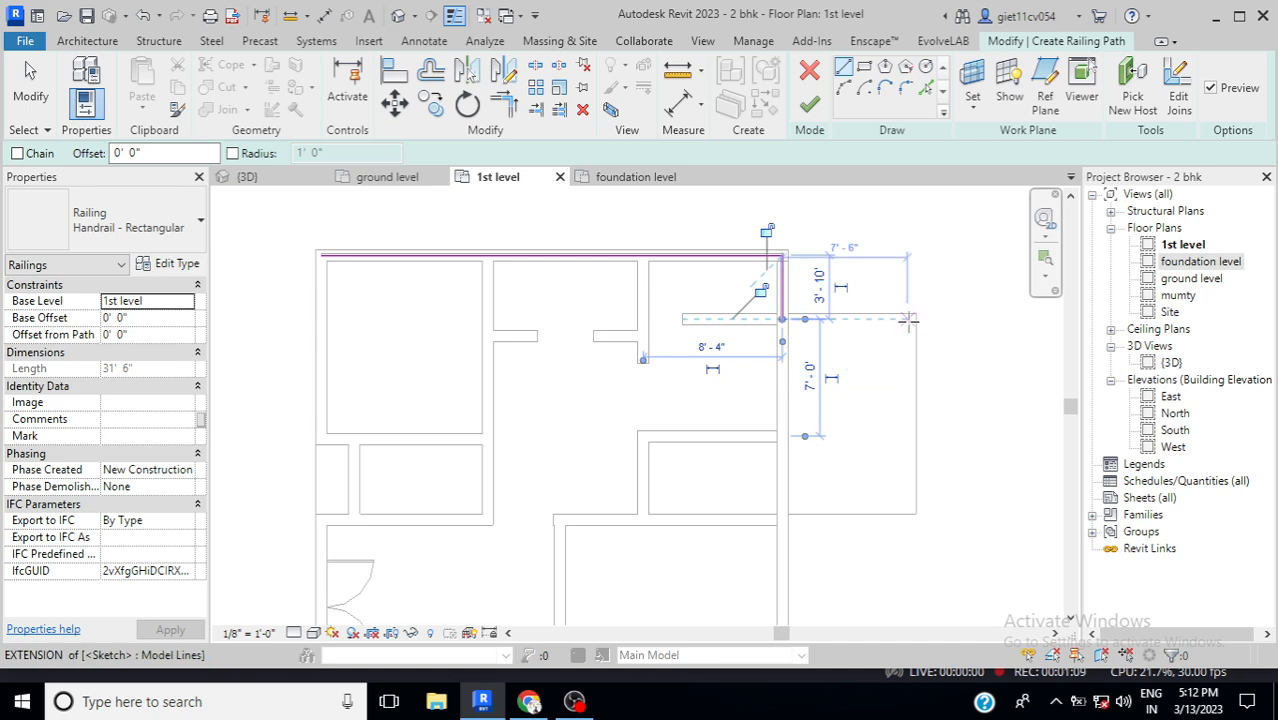
left_click(907, 503)
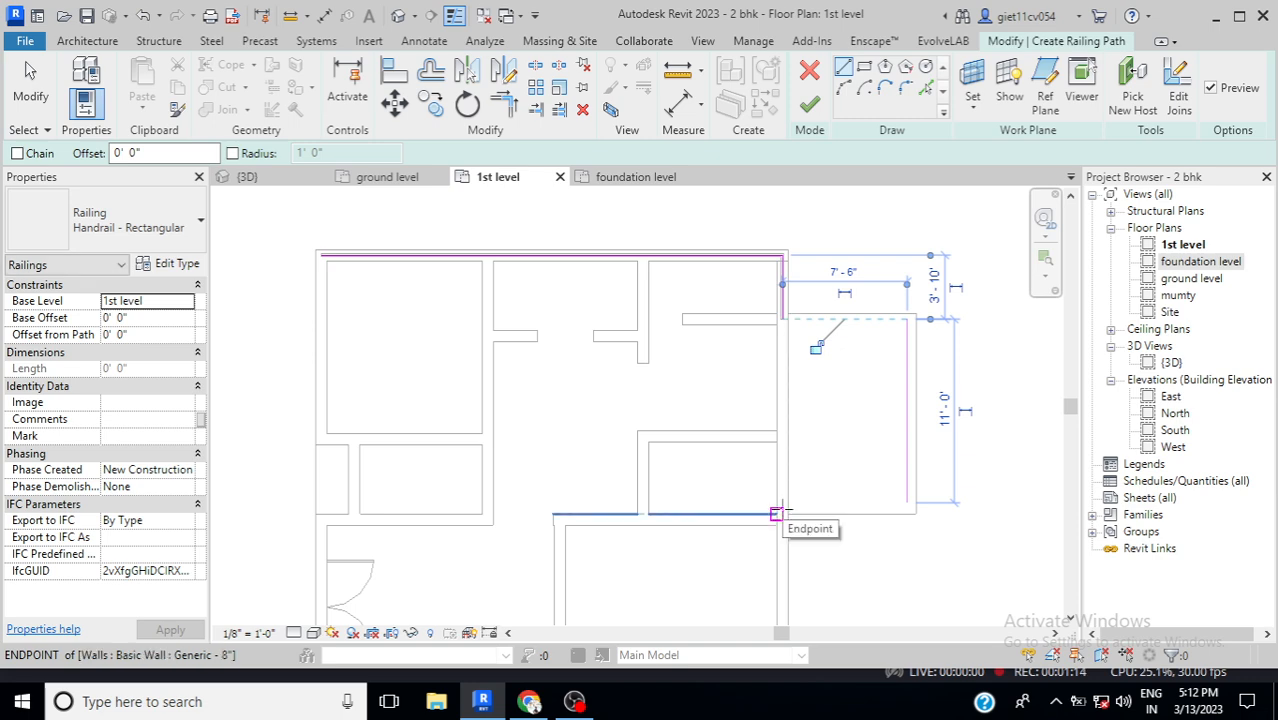
left_click(778, 513)
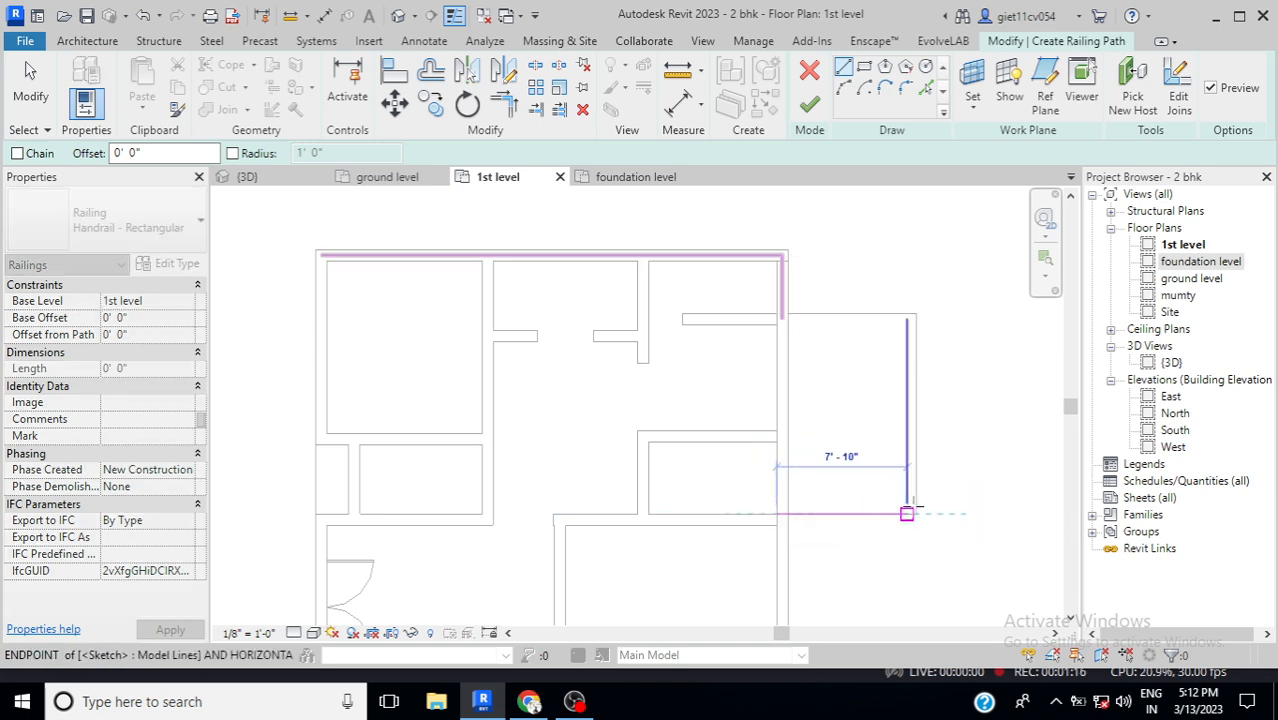
left_click(906, 514)
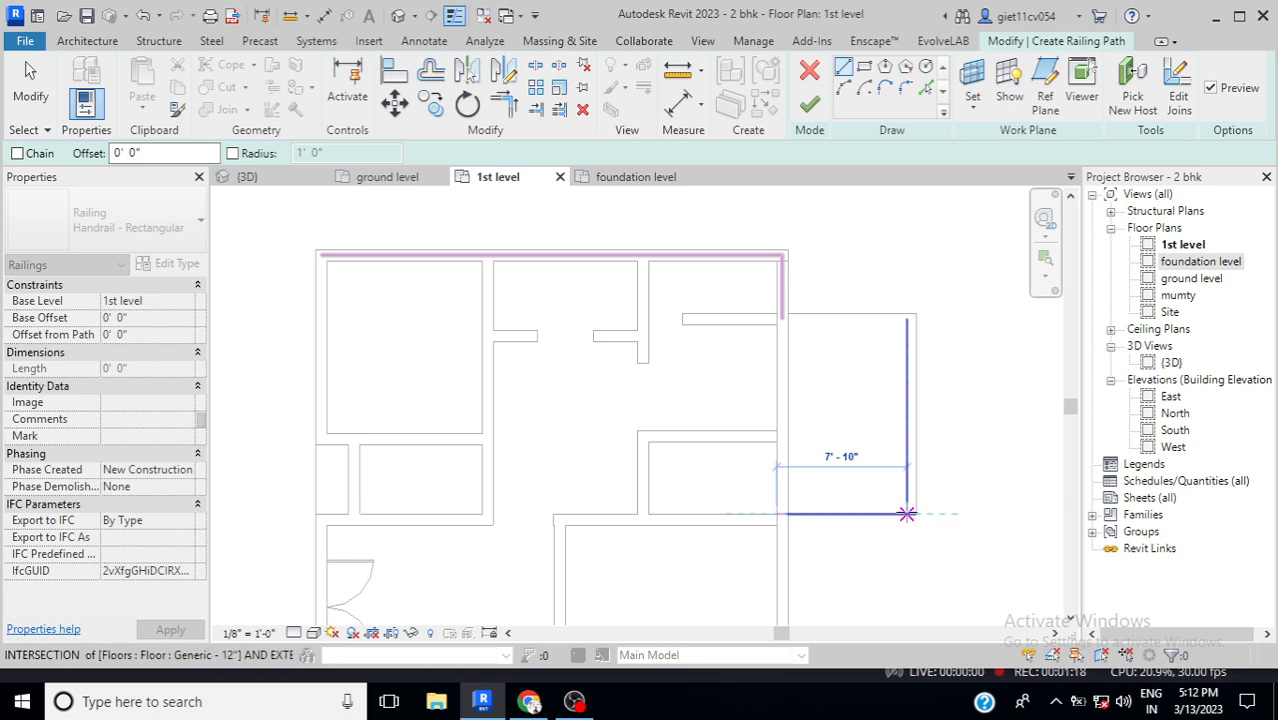
left_click(907, 514)
left_click(907, 503)
left_click(907, 514)
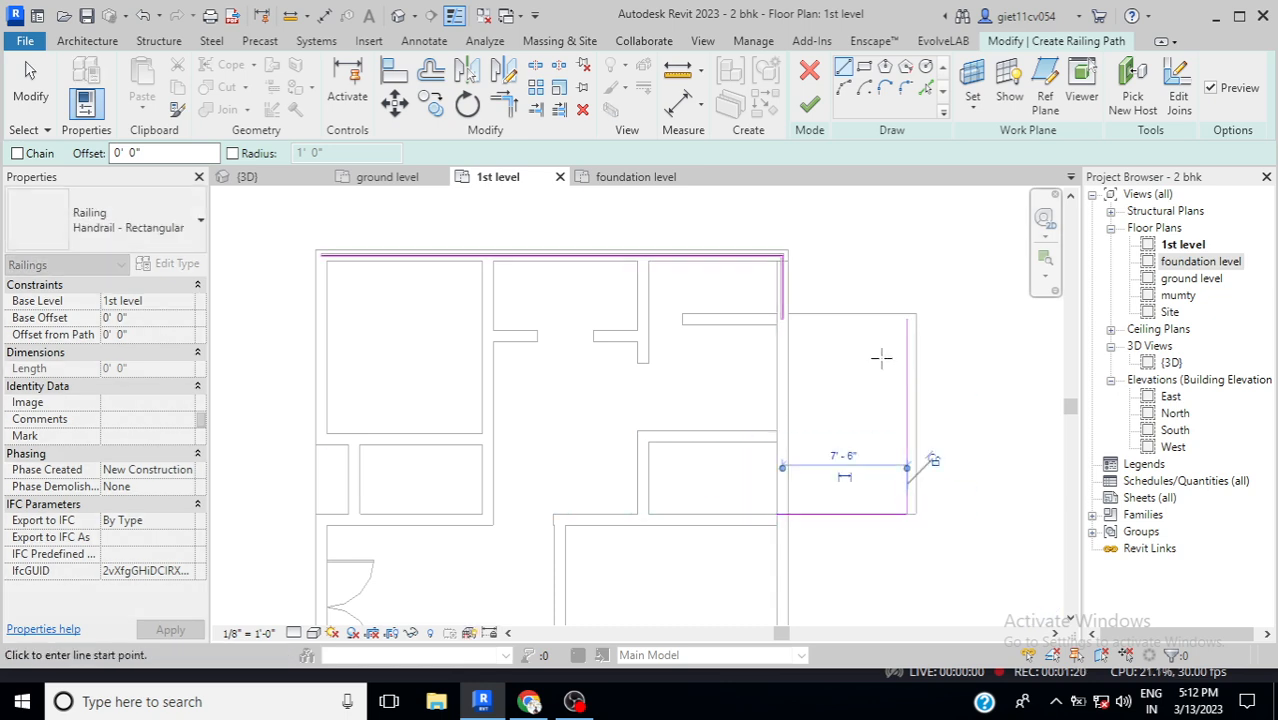
left_click(783, 318)
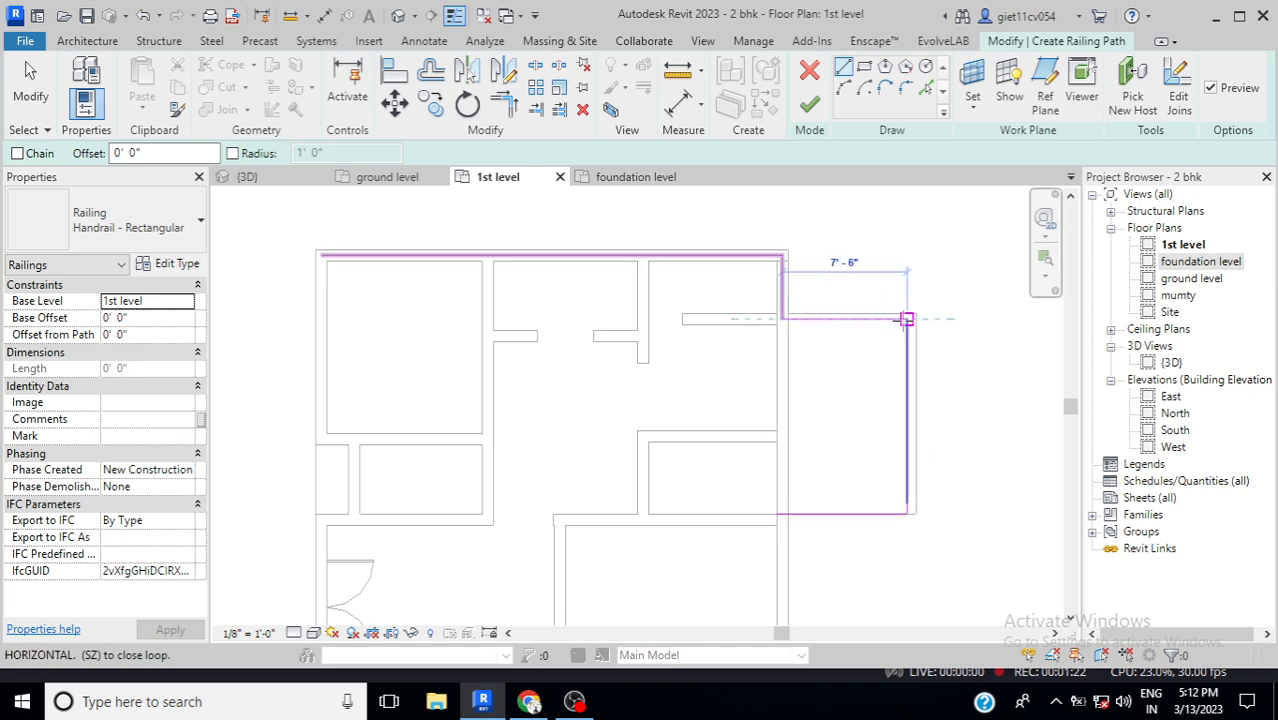
left_click(901, 318)
scroll(807, 340, "down", 4)
scroll(796, 459, "up", 5)
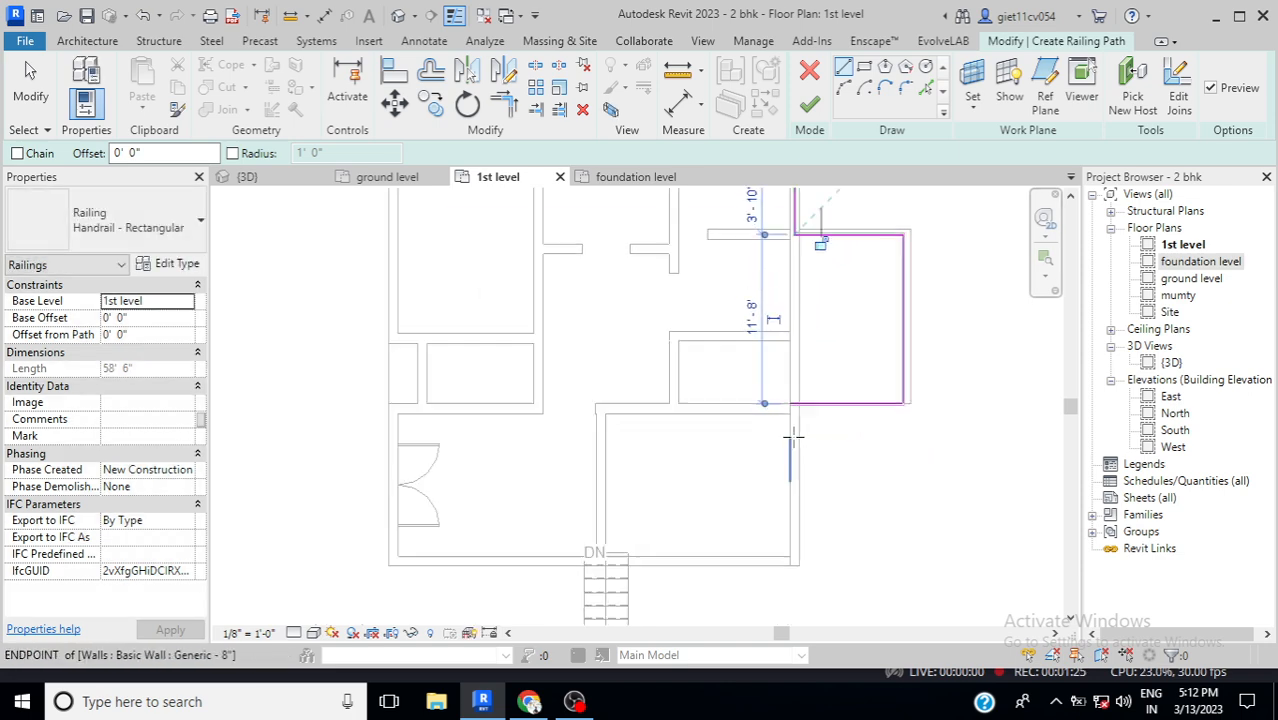
left_click(797, 371)
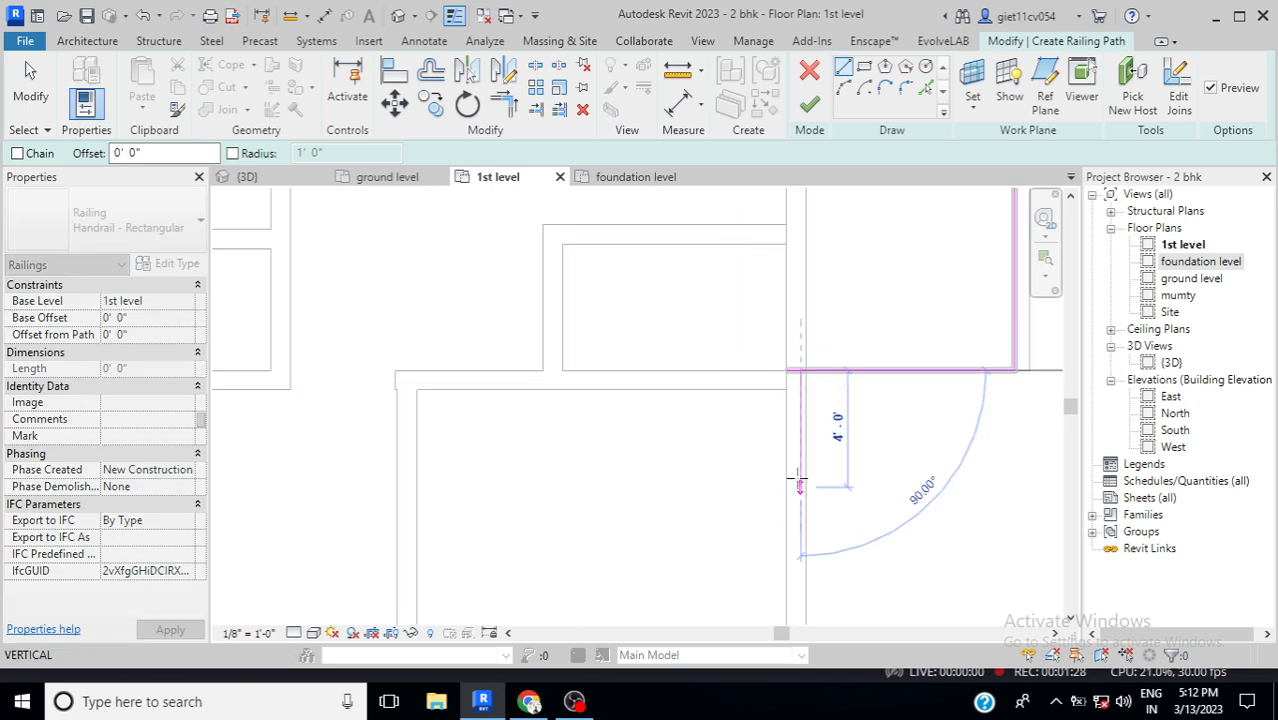
scroll(790, 420, "down", 2)
scroll(785, 445, "down", 3)
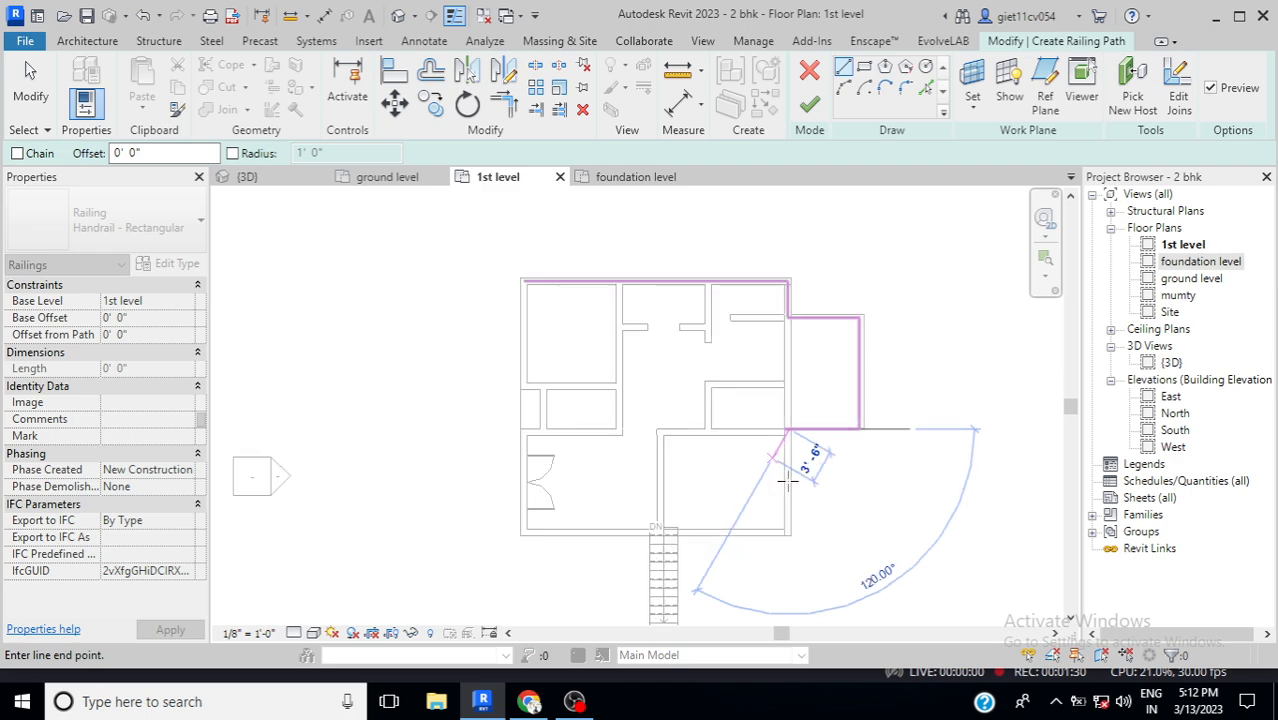
right_click(811, 482)
left_click(832, 194)
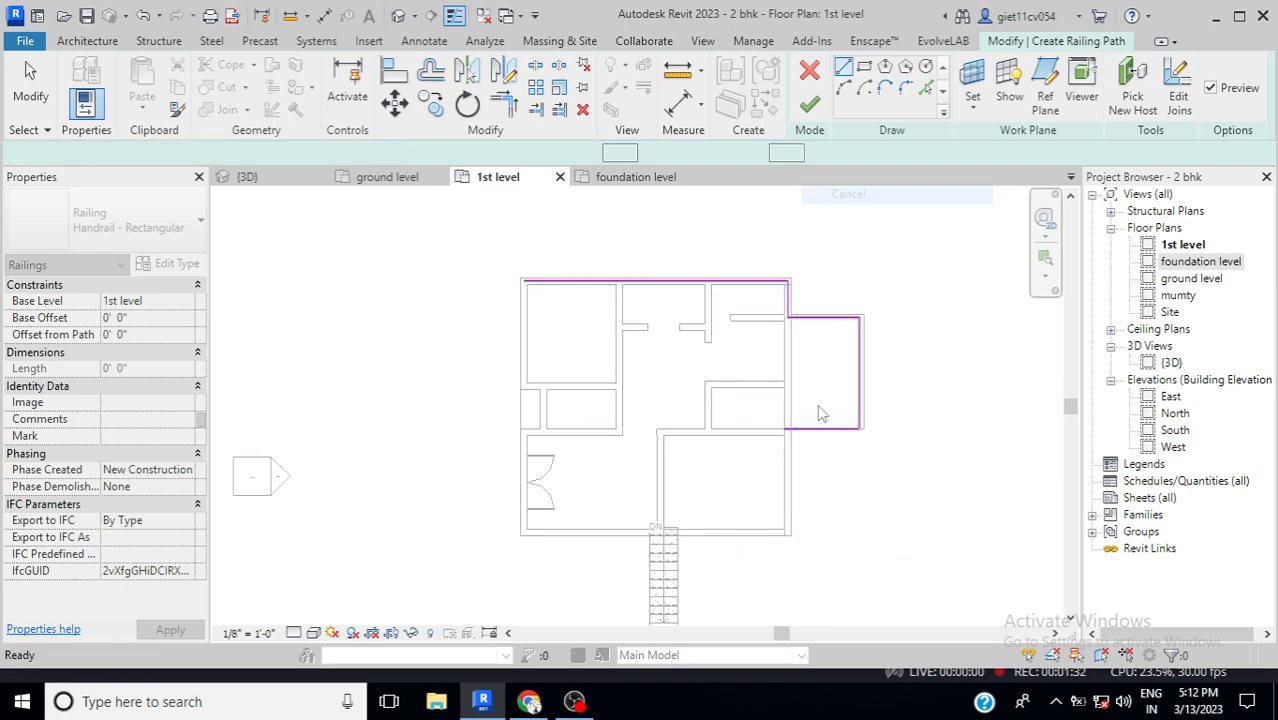
- Sketch railing path lines 10'-10" from the projecting slab to the lower wall corner and 27'-8" along the stair-side wall
scroll(785, 537, "up", 3)
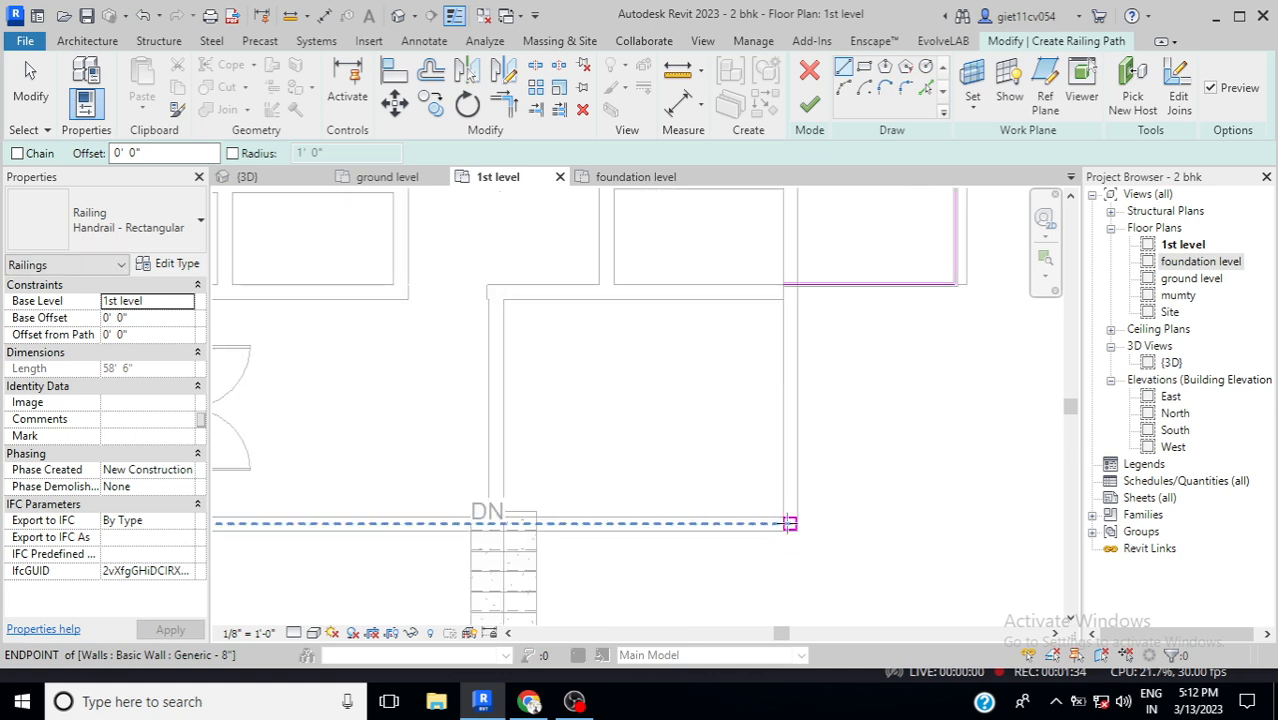
left_click(789, 523)
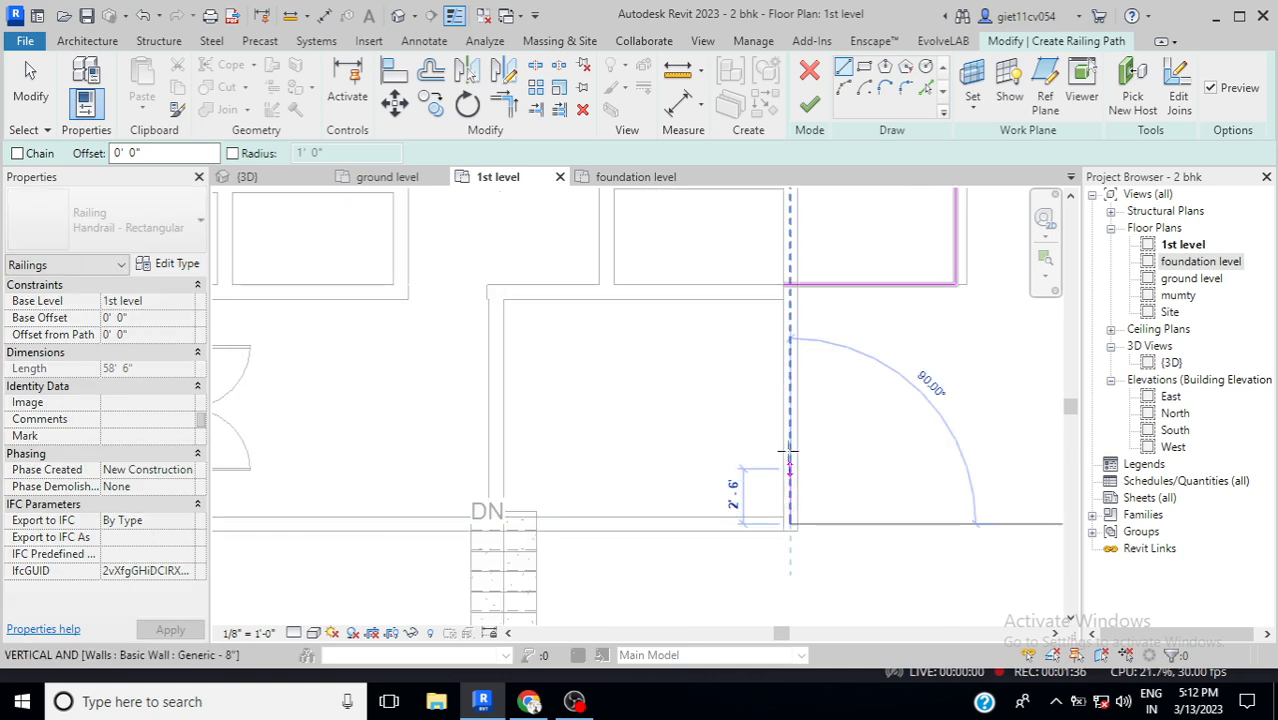
left_click(790, 284)
scroll(790, 496, "down", 2)
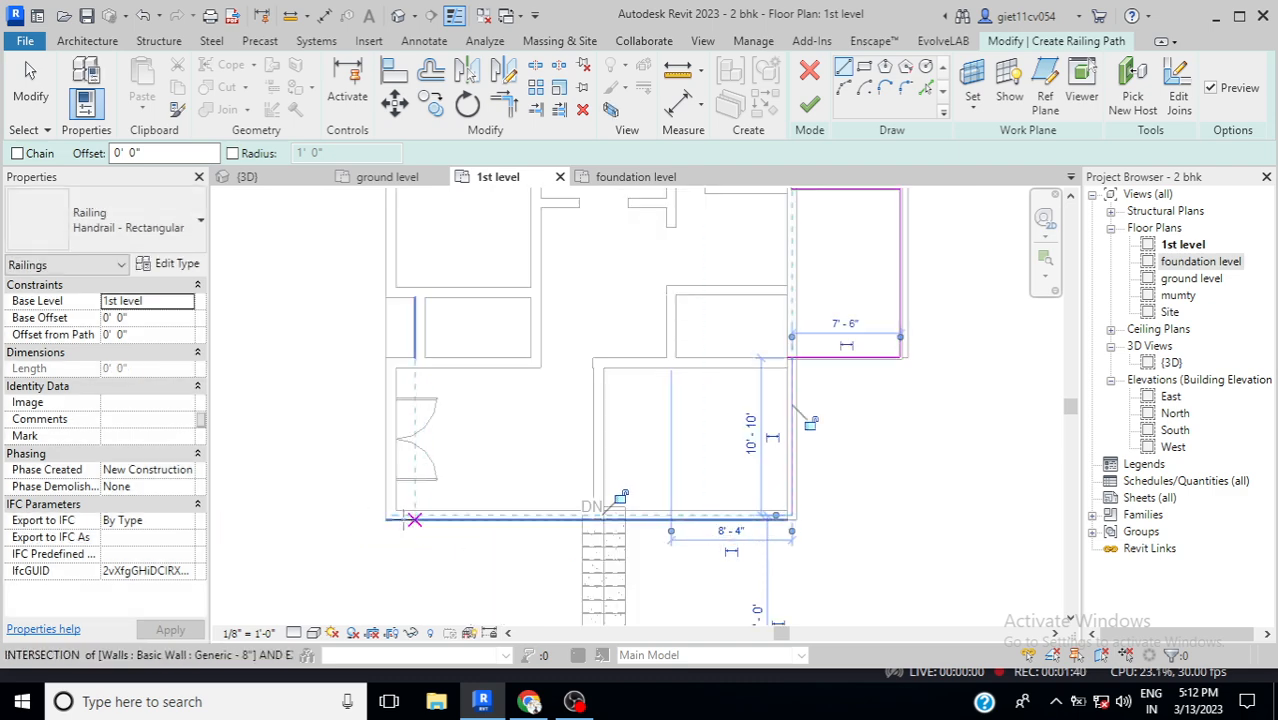
left_click(390, 515)
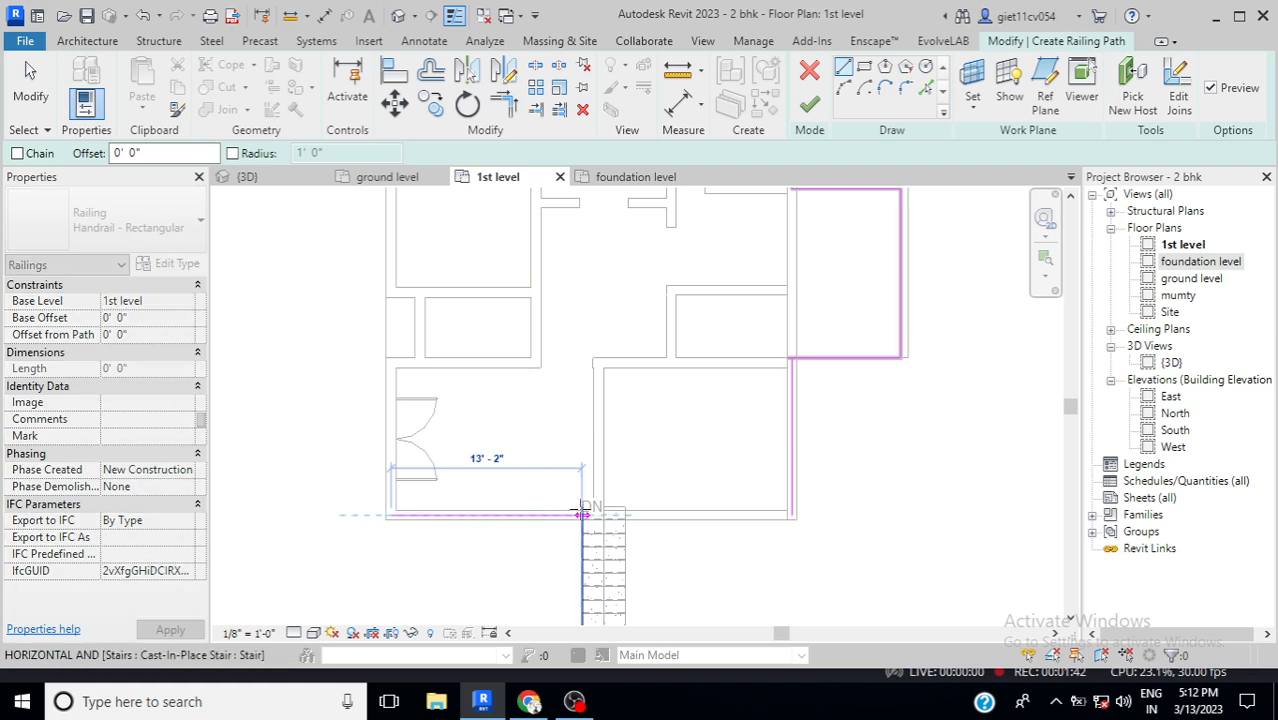
left_click(791, 514)
- Close the railing path with a 26'-4" line along the exterior wall beside the double door, and finish the railing sketch
scroll(514, 498, "down", 3)
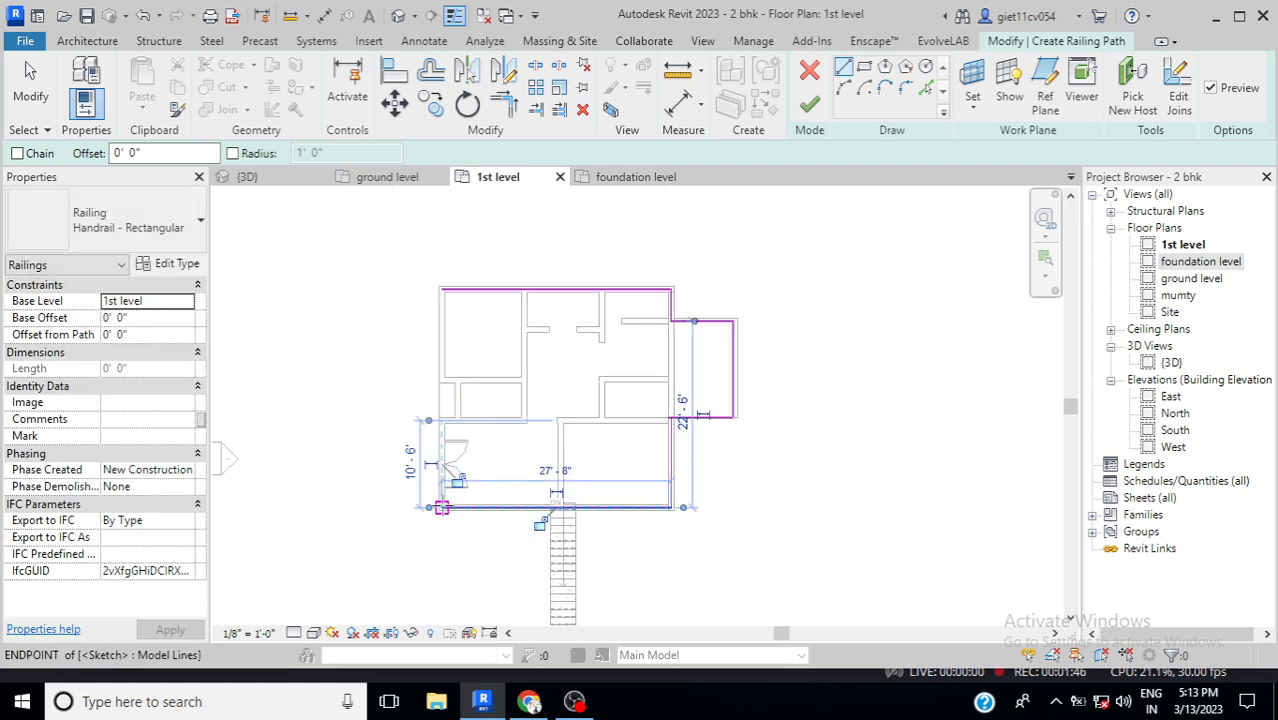
scroll(441, 507, "up", 3)
left_click(443, 512)
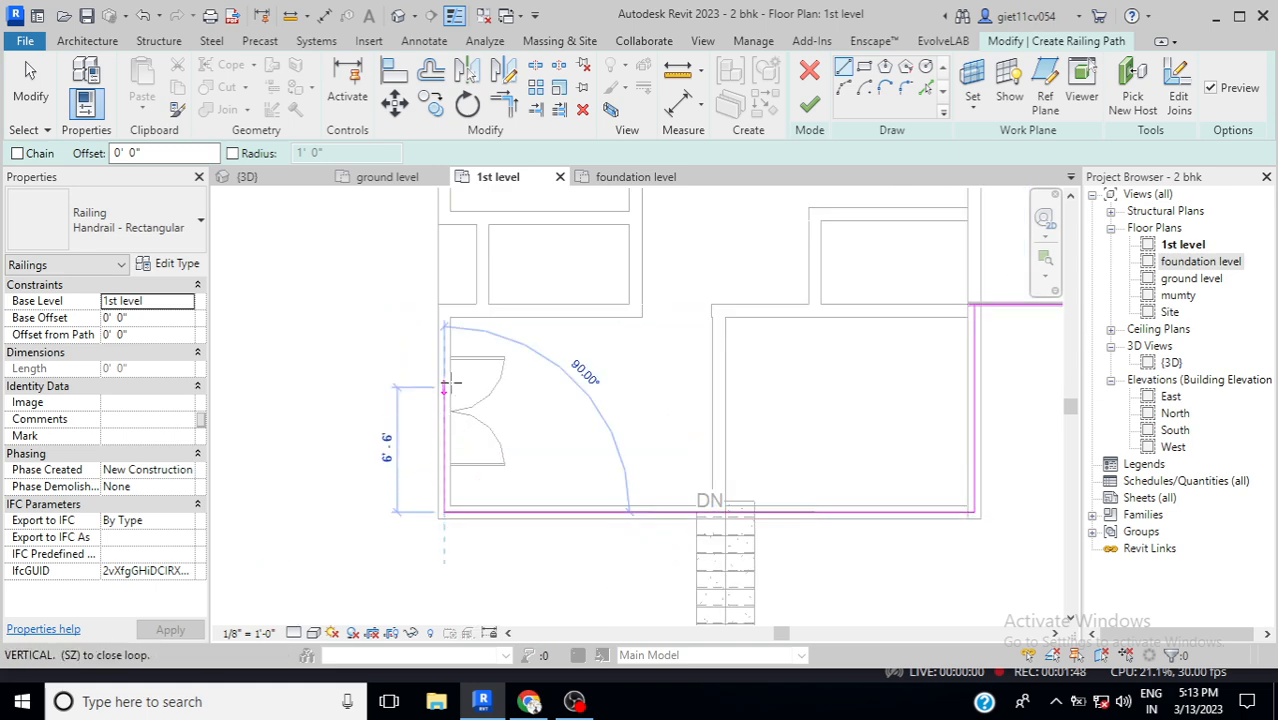
scroll(450, 380, "down", 3)
left_click(447, 236)
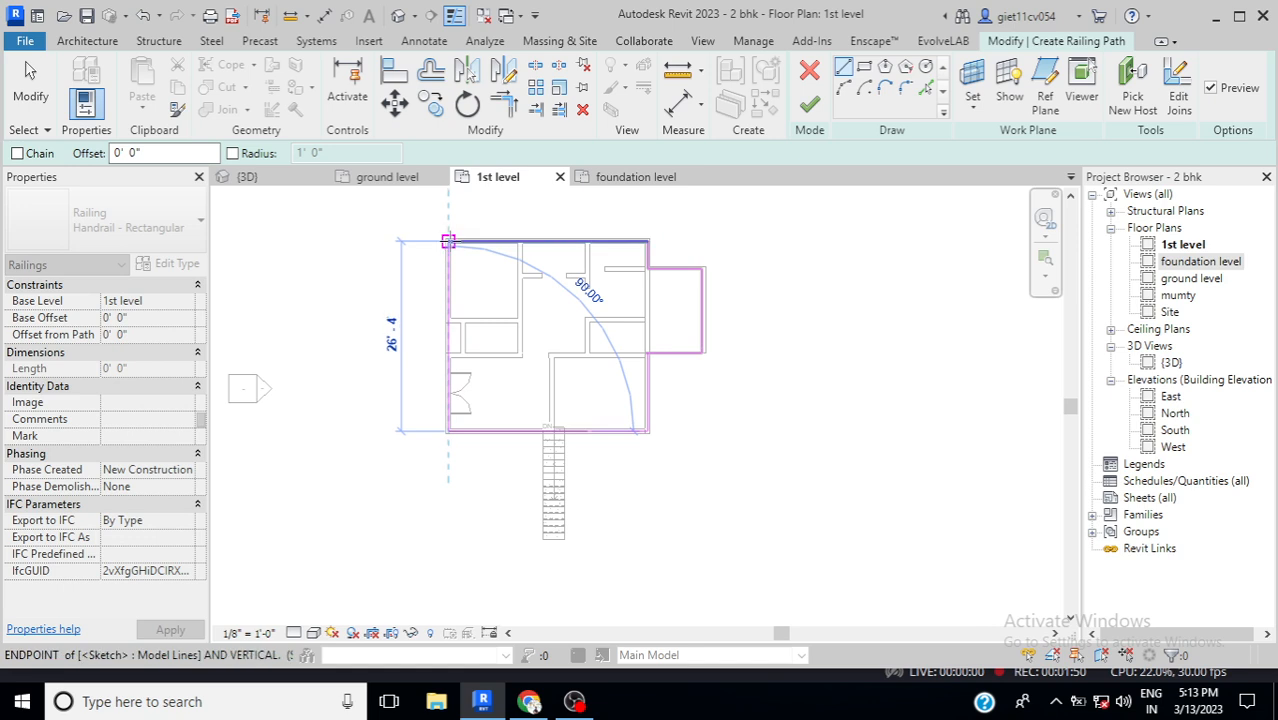
left_click(809, 106)
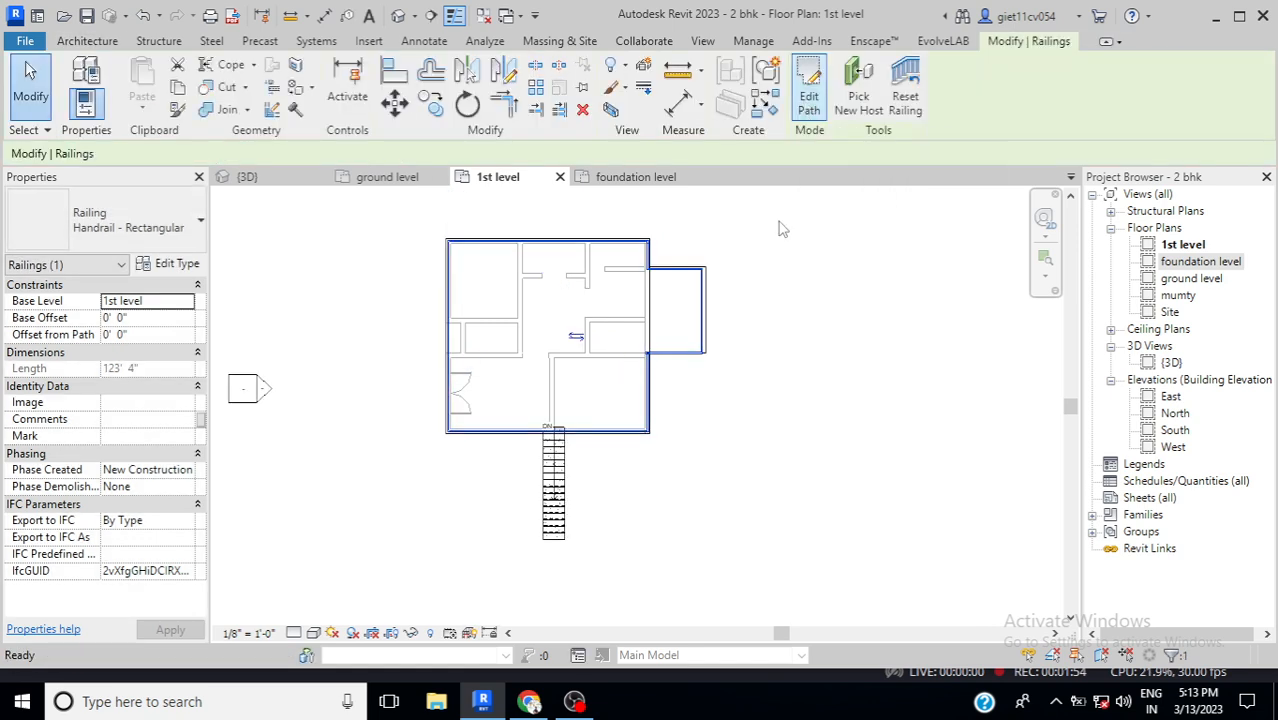
- Open the 3D view and inspect the railing around the roof slab, its projecting section and the stair landing
left_click(280, 181)
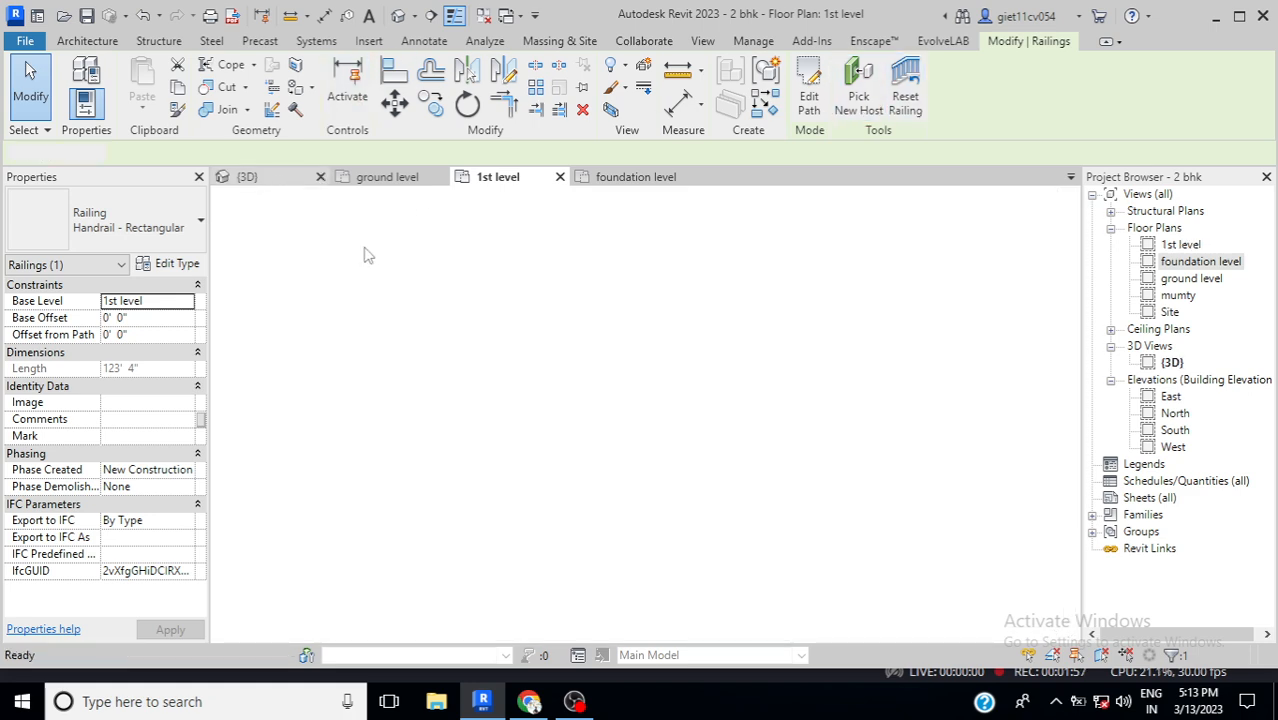
left_click(767, 352)
scroll(657, 421, "up", 5)
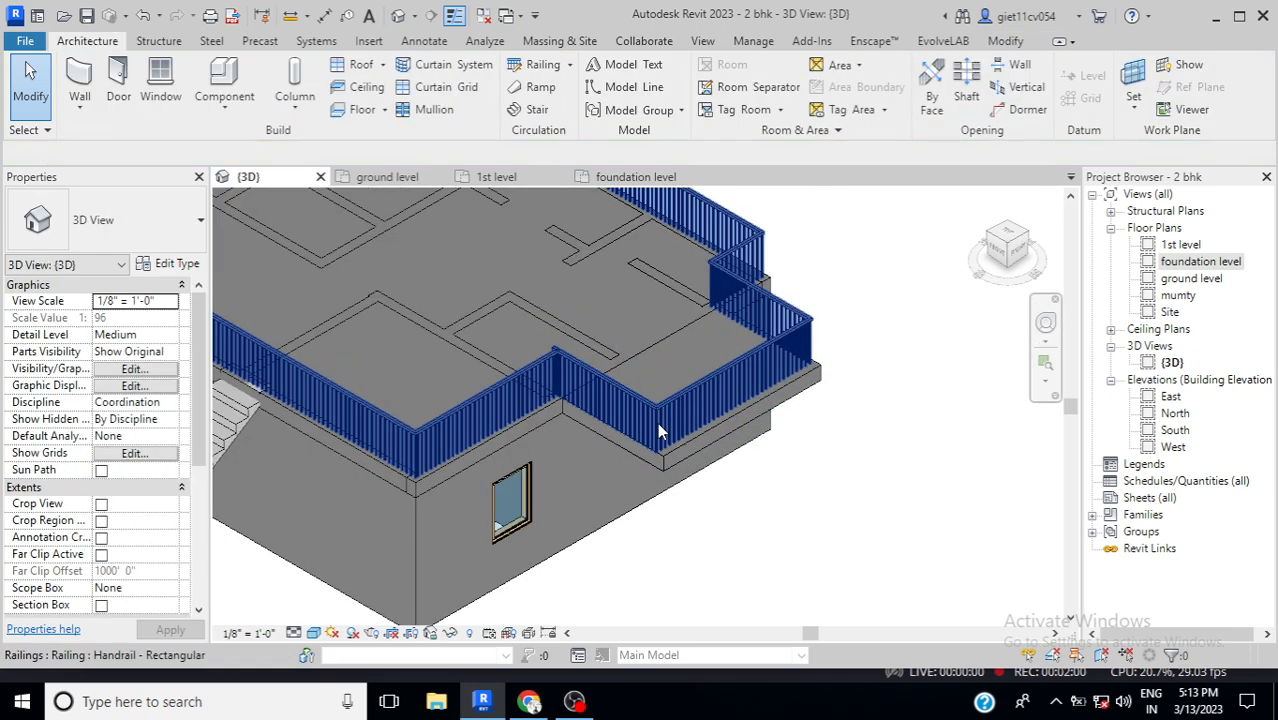
scroll(657, 421, "down", 5)
scroll(303, 305, "up", 3)
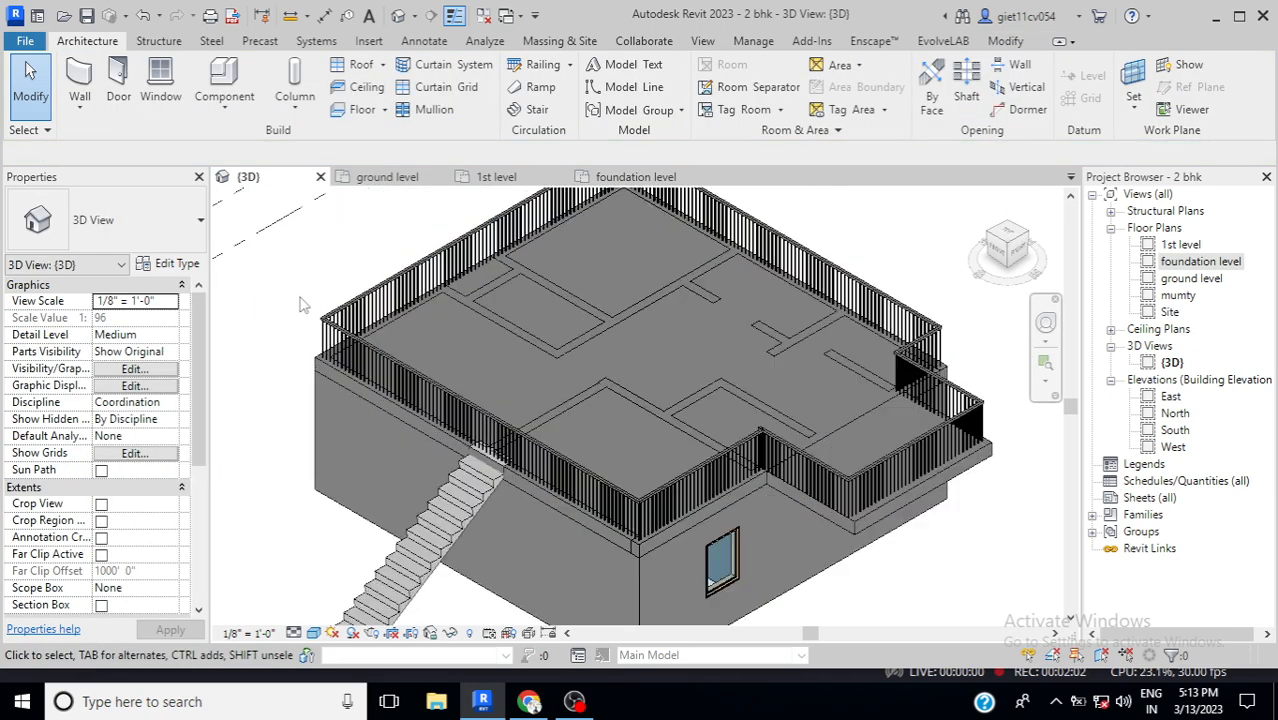
- Examine the handrail balusters along the roof slab edges, at the stair landing and around the projecting section in 3D
scroll(331, 375, "up", 5)
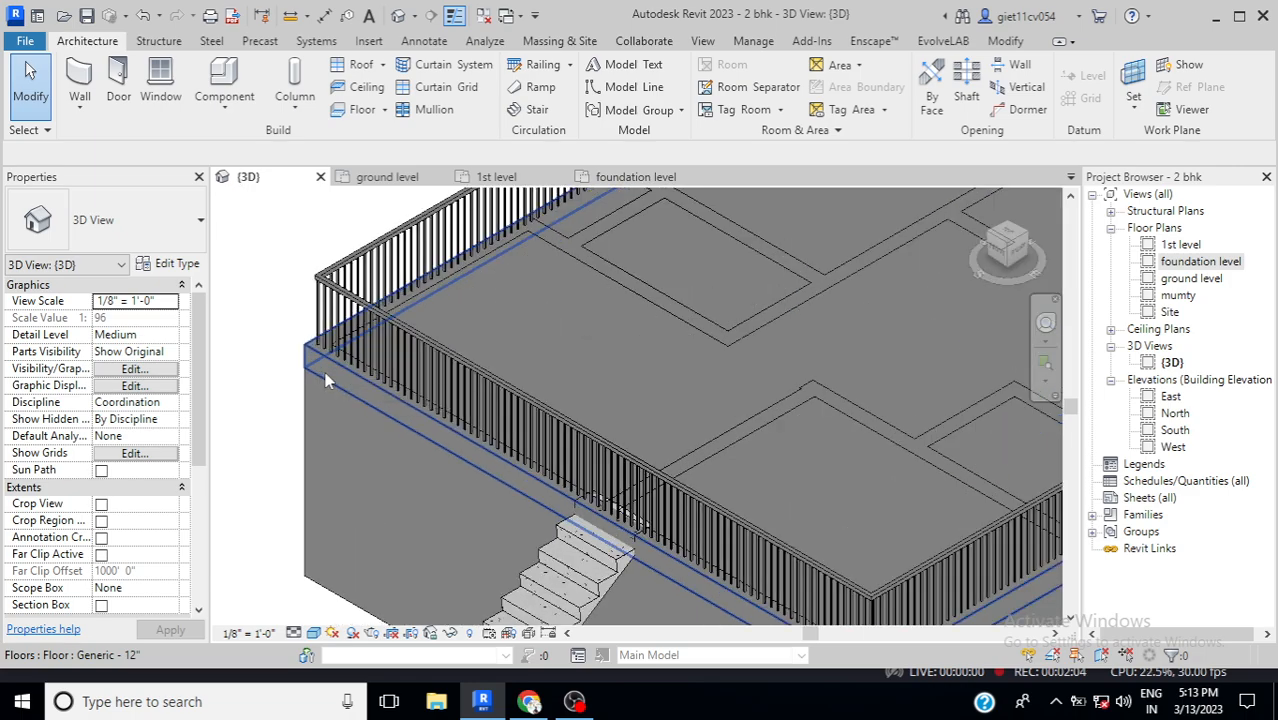
scroll(326, 378, "down", 5)
scroll(841, 371, "up", 5)
scroll(515, 293, "down", 5)
scroll(545, 283, "up", 5)
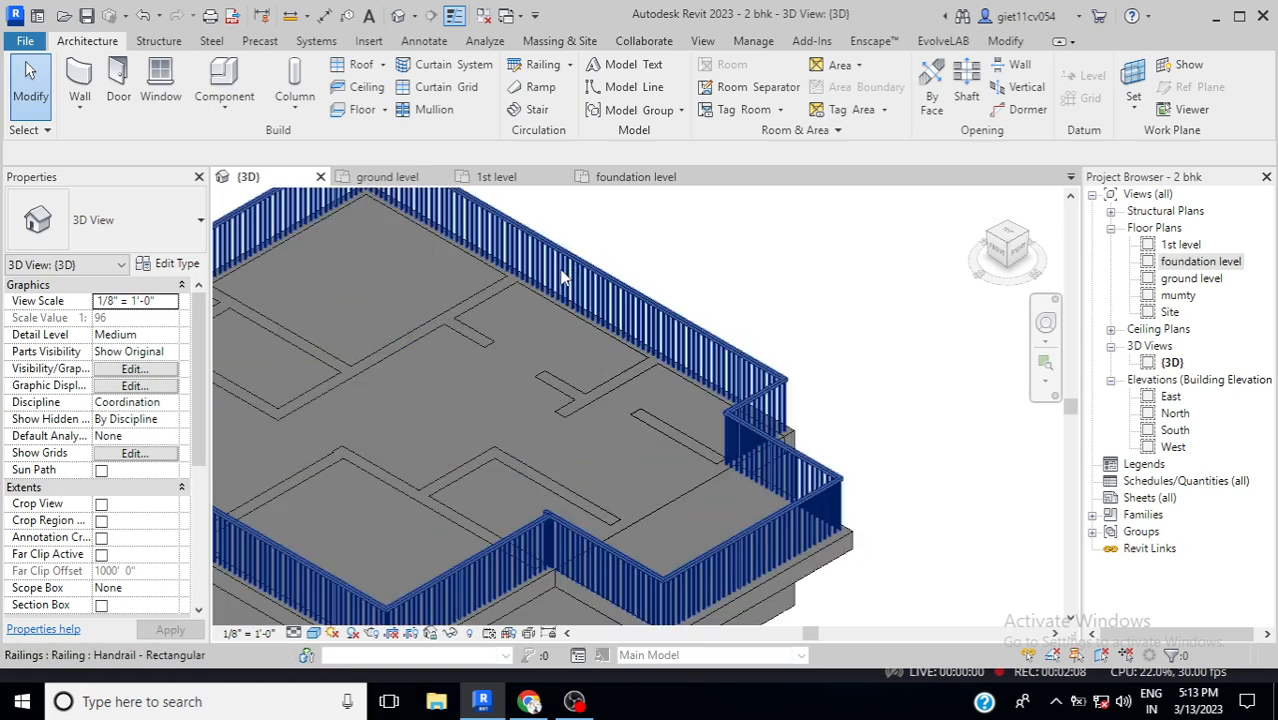
scroll(545, 283, "up", 3)
scroll(574, 267, "down", 5)
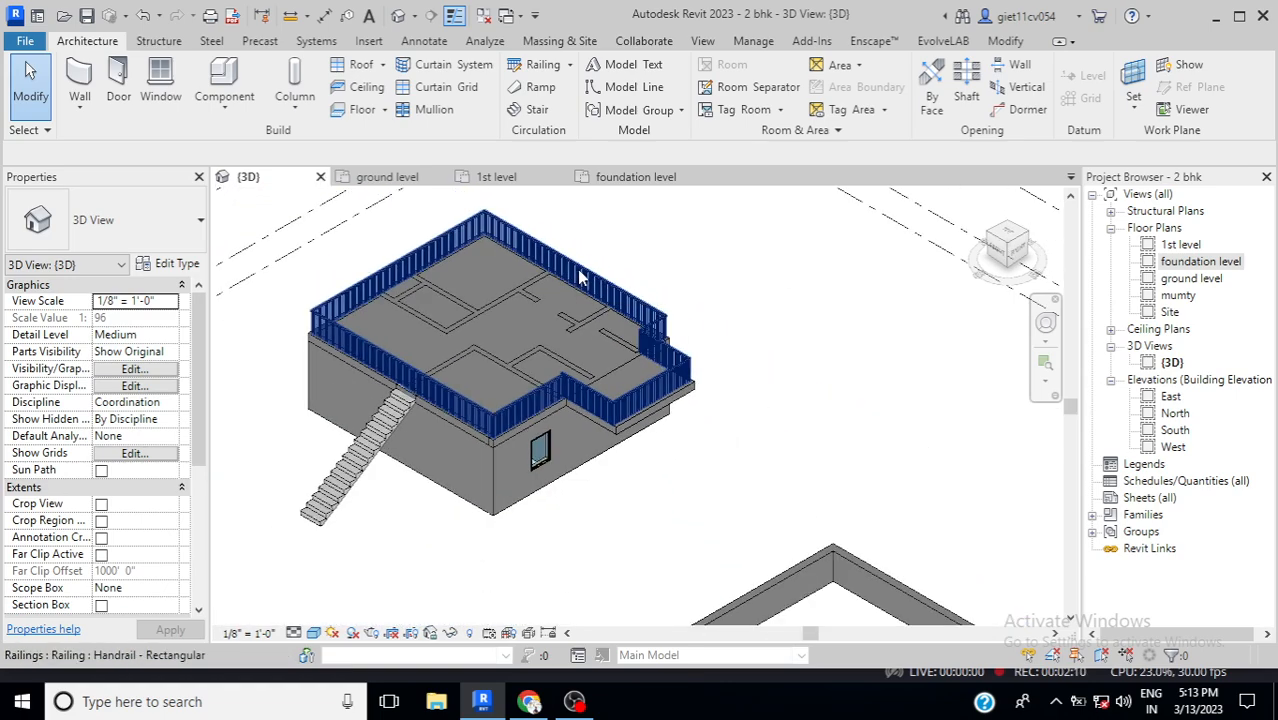
scroll(600, 292, "up", 5)
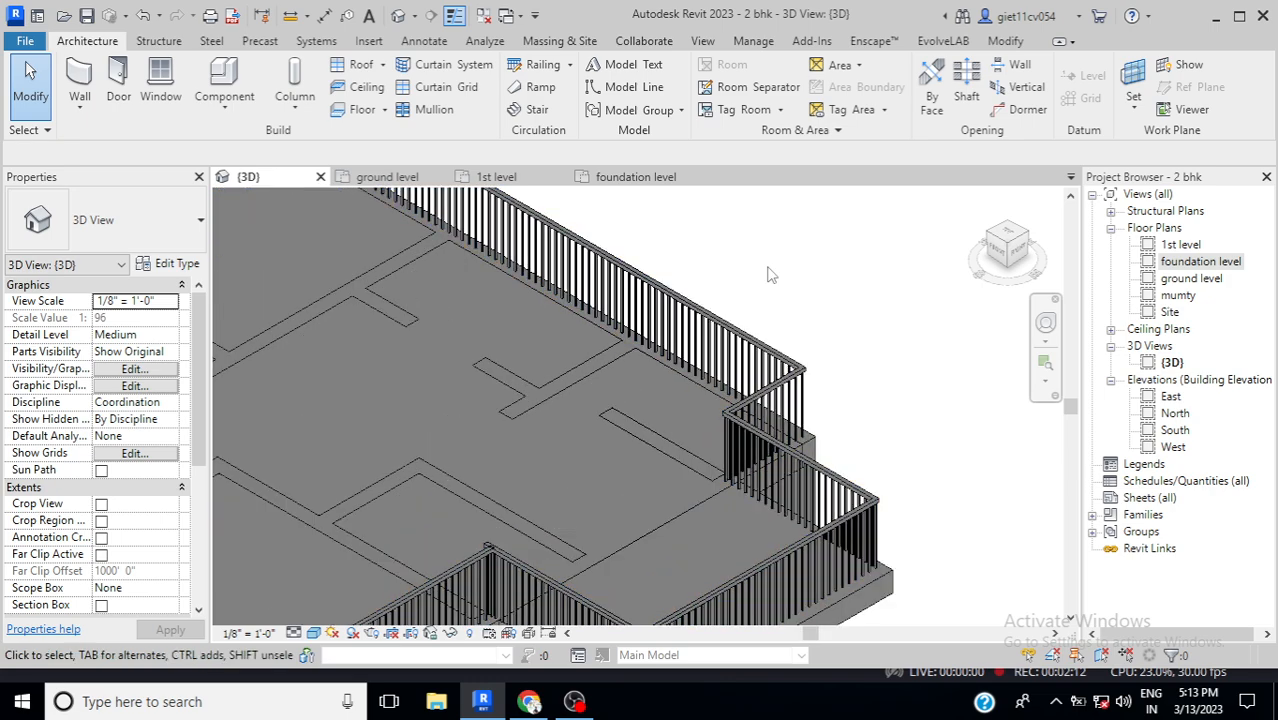
- Change the roof slab's perimeter railing to the Glass Panel - Bottom Fill type
scroll(716, 312, "up", 3)
left_click(811, 296)
scroll(807, 282, "down", 3)
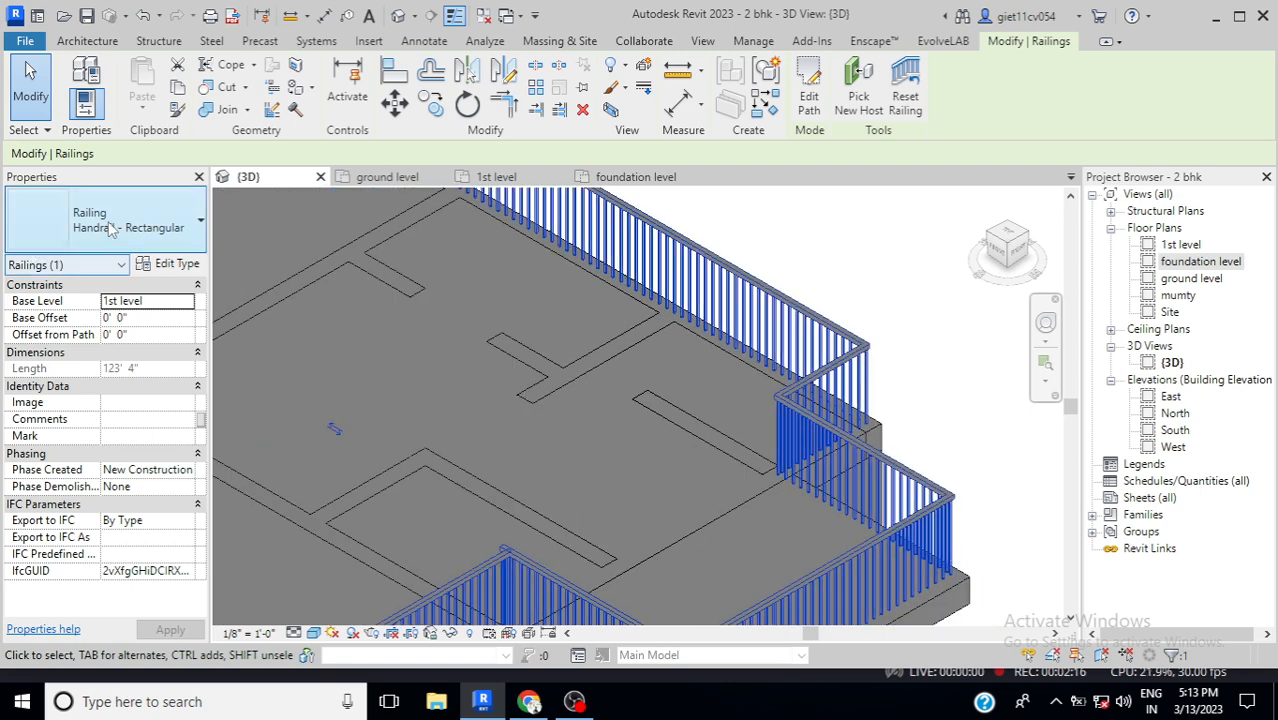
left_click(108, 229)
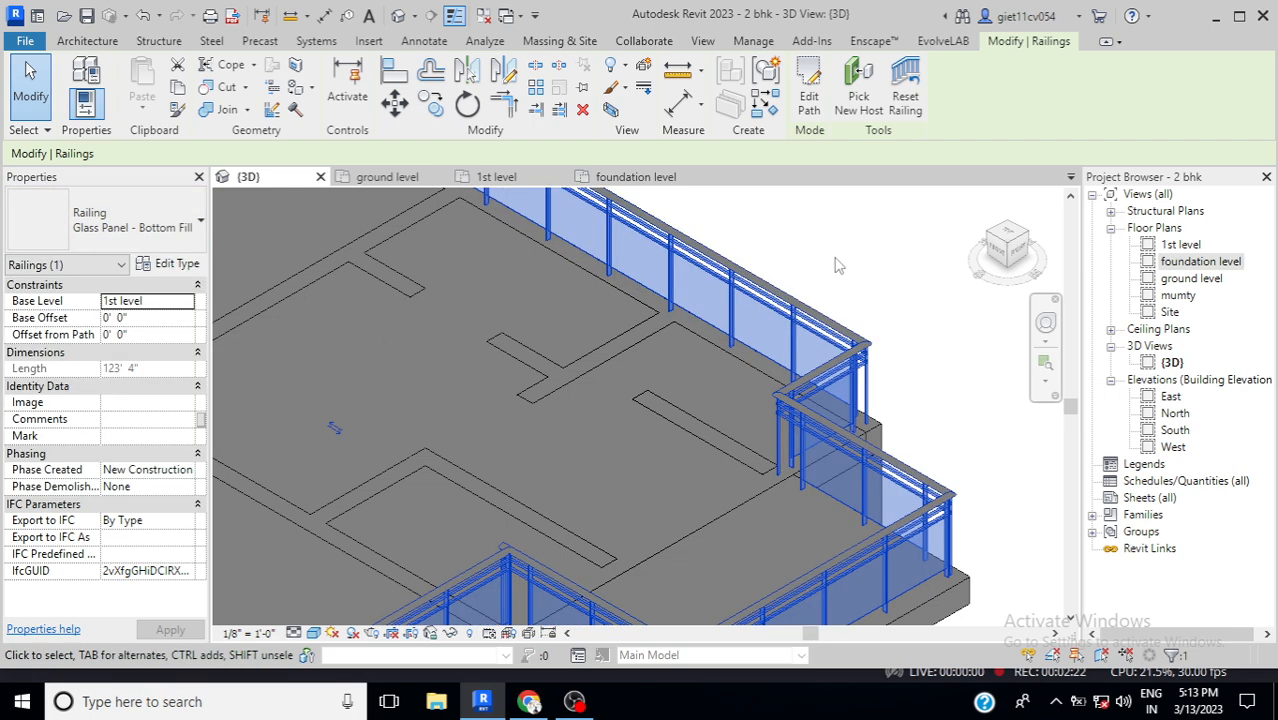
left_click(806, 268)
scroll(737, 291, "down", 5)
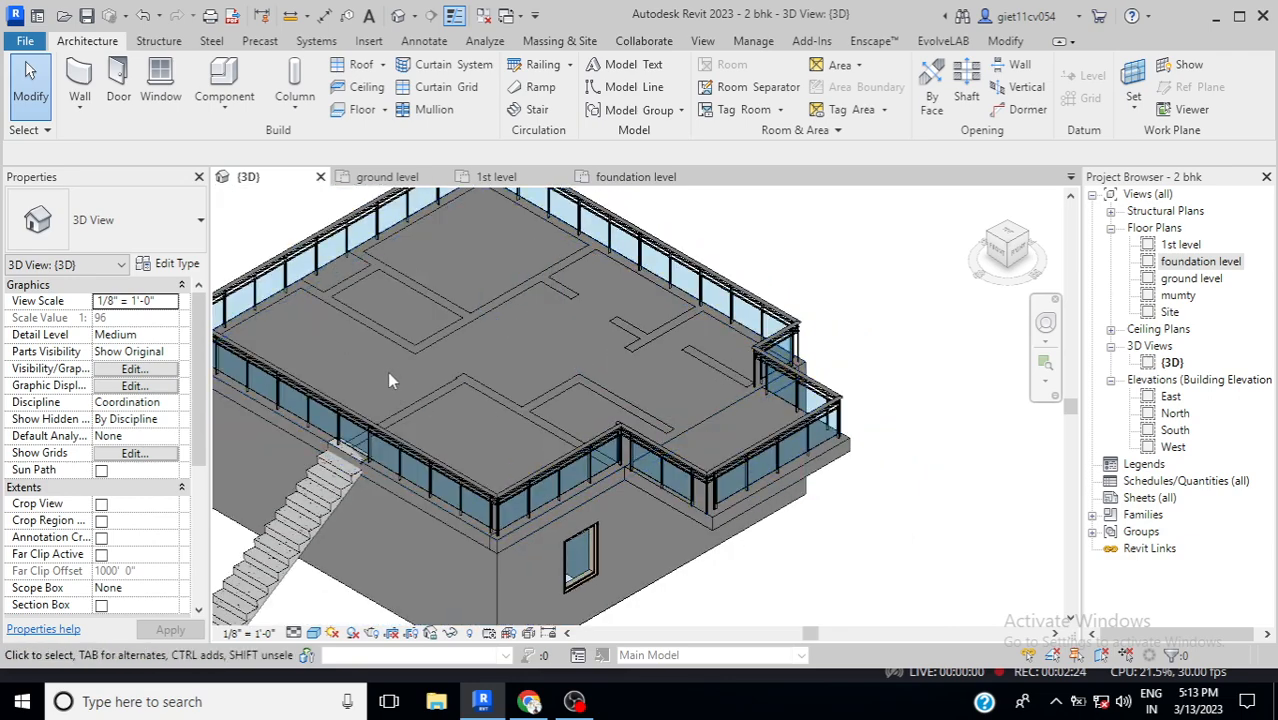
- Examine the glass panel railing around the whole roof slab, including the projecting section and the stair side
scroll(395, 385, "down", 3)
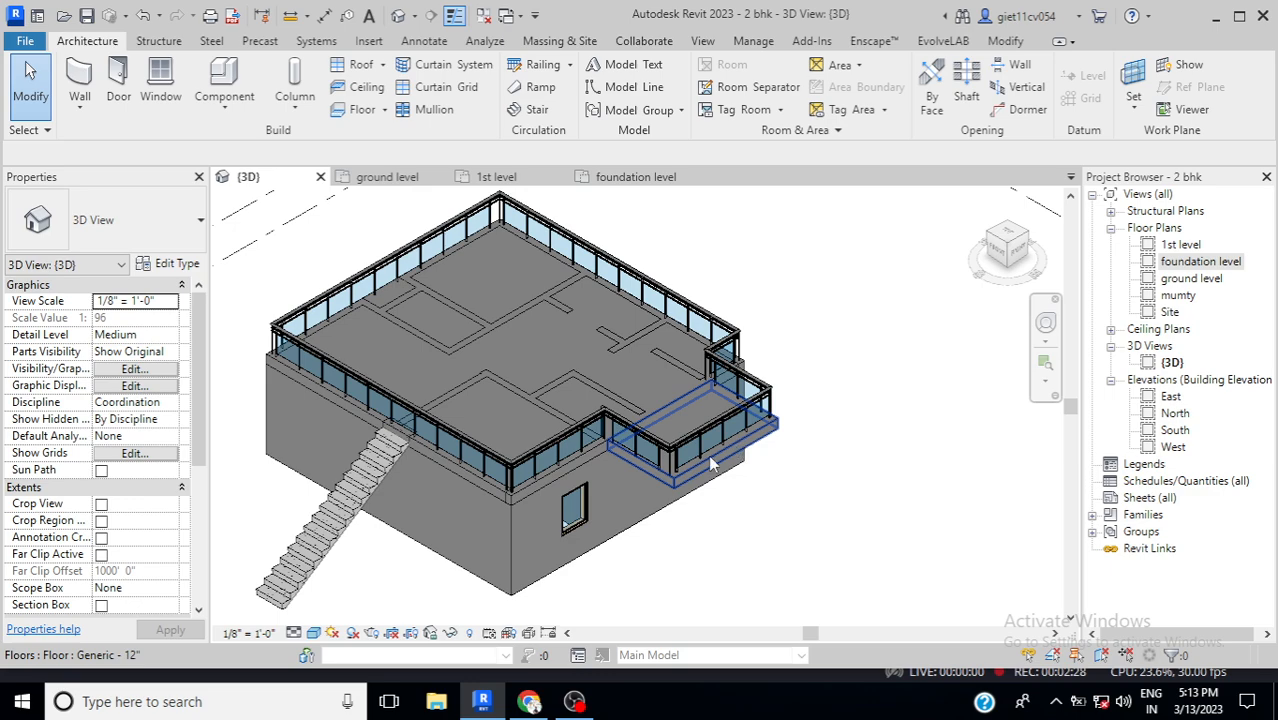
scroll(793, 375, "up", 2)
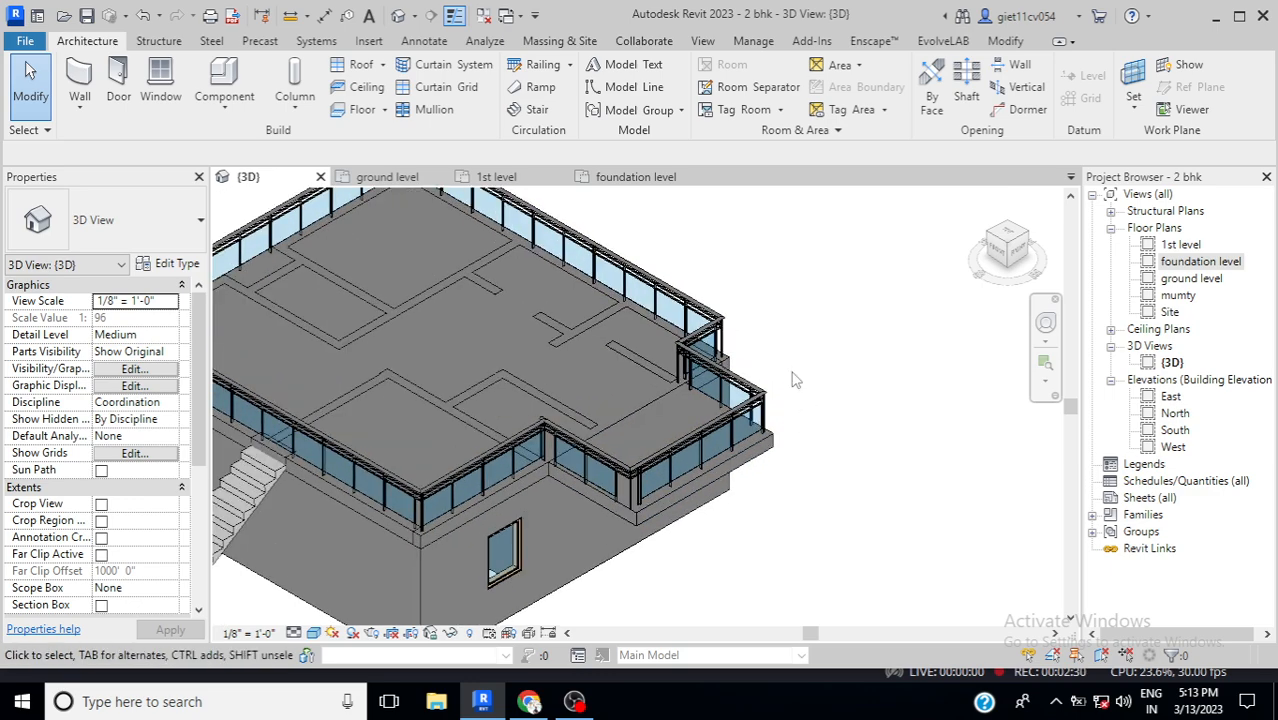
scroll(793, 378, "down", 3)
scroll(783, 350, "up", 1)
scroll(782, 348, "down", 1)
scroll(782, 346, "up", 2)
scroll(781, 344, "down", 2)
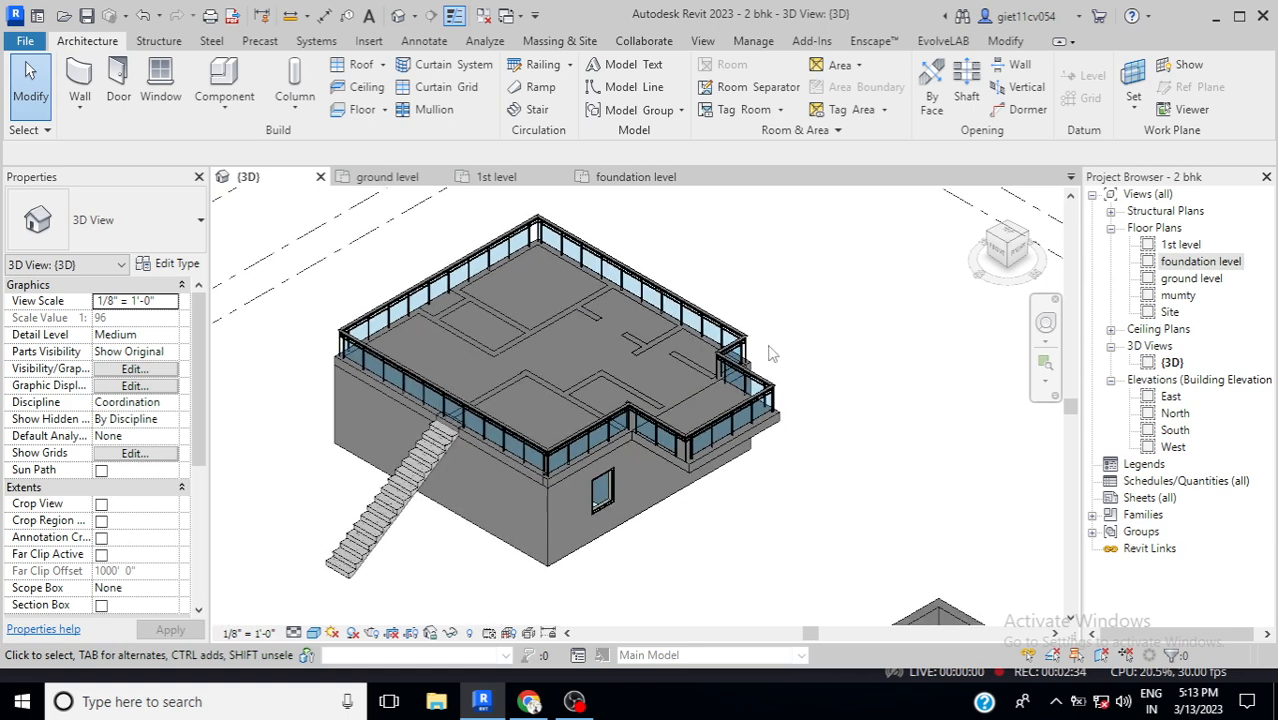
scroll(785, 385, "down", 2)
scroll(670, 449, "down", 1)
scroll(619, 533, "up", 2)
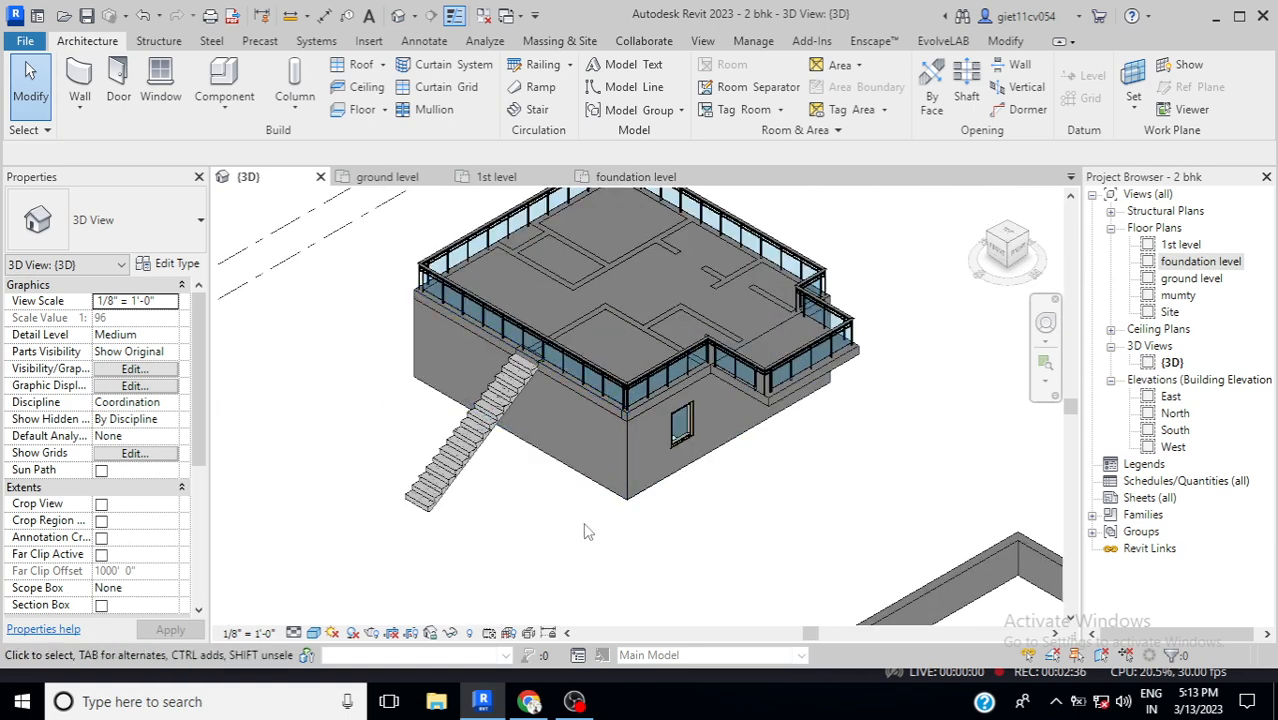
scroll(745, 570, "down", 2)
scroll(837, 605, "down", 2)
- On the foundation level plan, sketch a railing path along the L-shaped wall's centerline, 21'-6" and 23'-0" long, and finish the railing
scroll(836, 599, "up", 6)
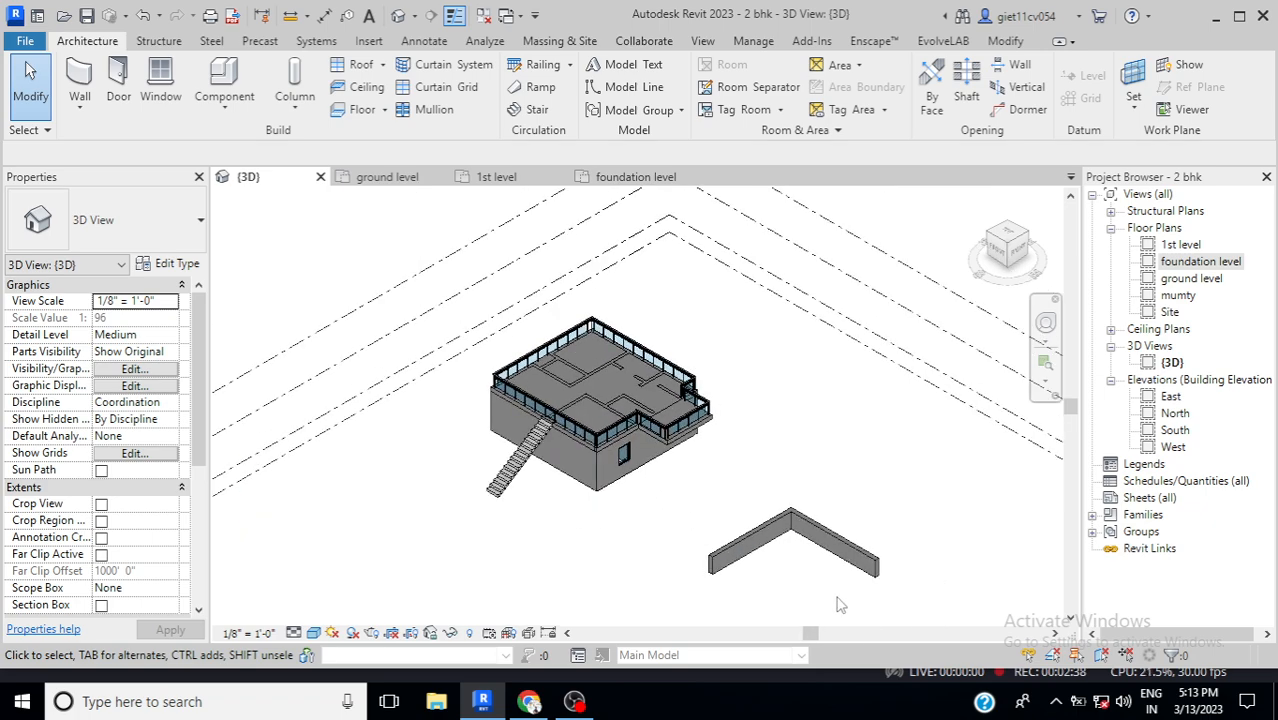
scroll(800, 578, "up", 1)
scroll(780, 562, "down", 4)
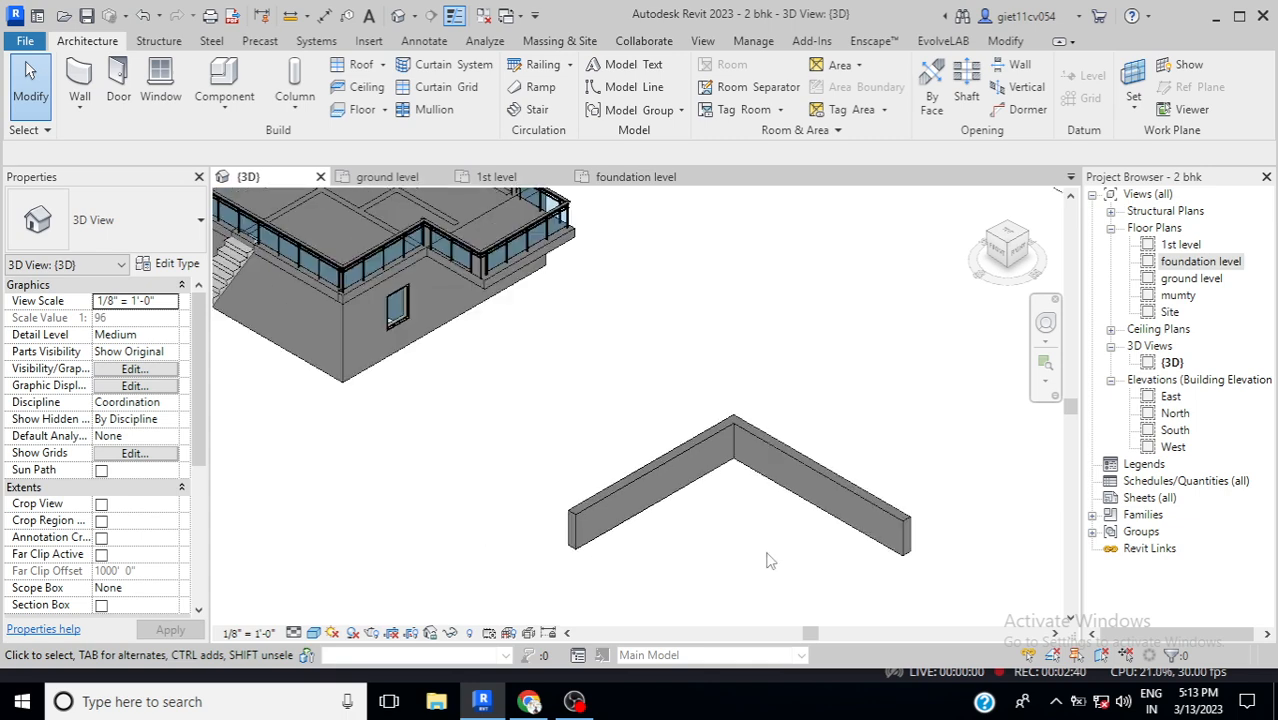
scroll(745, 535, "up", 2)
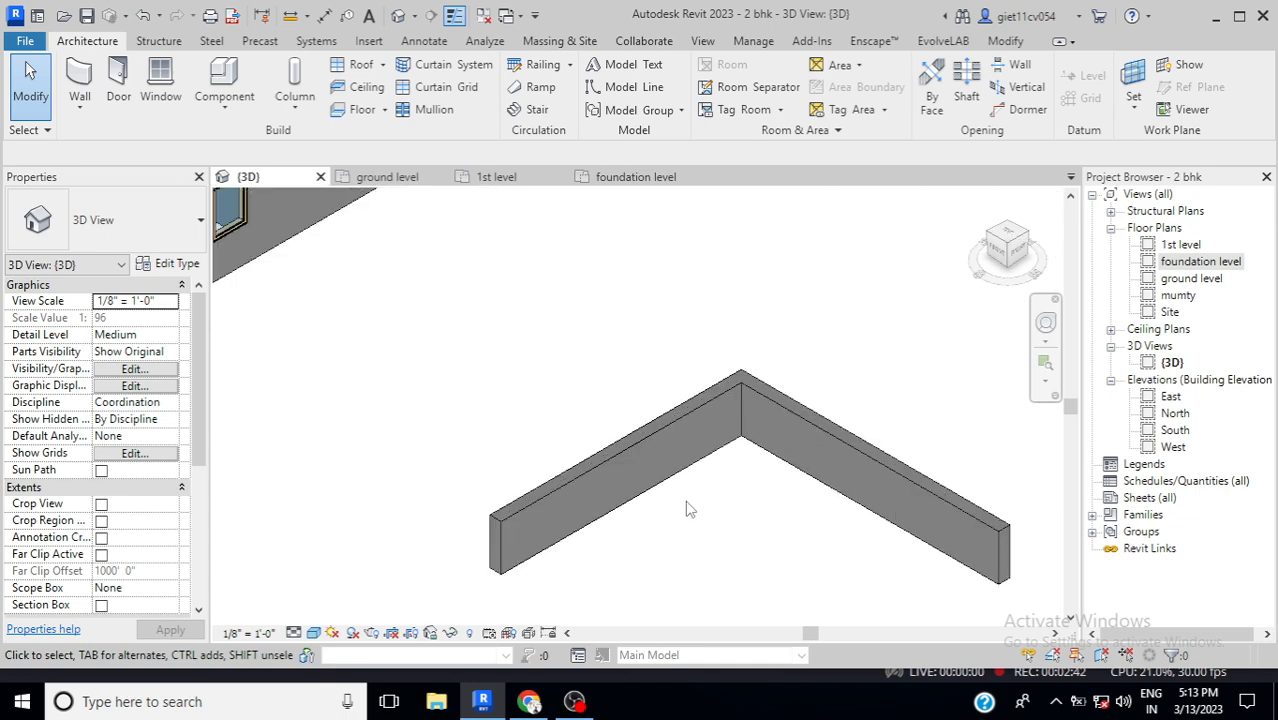
scroll(696, 509, "down", 2)
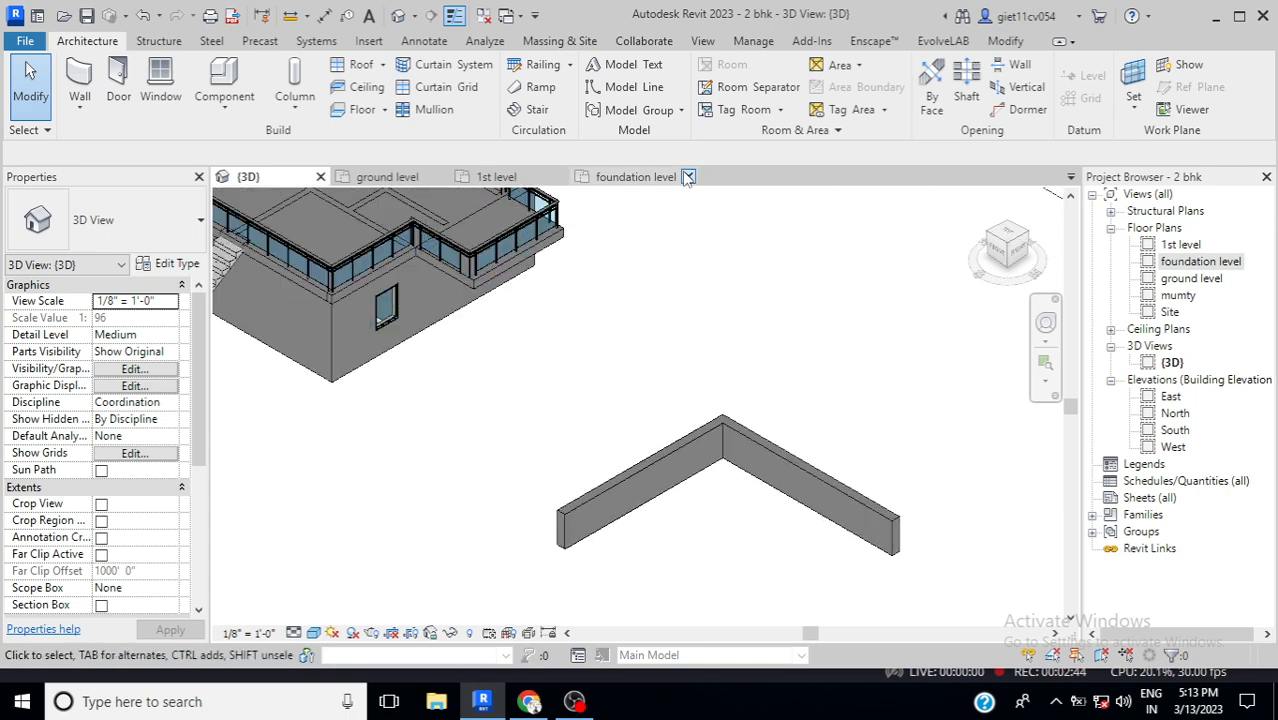
left_click(617, 180)
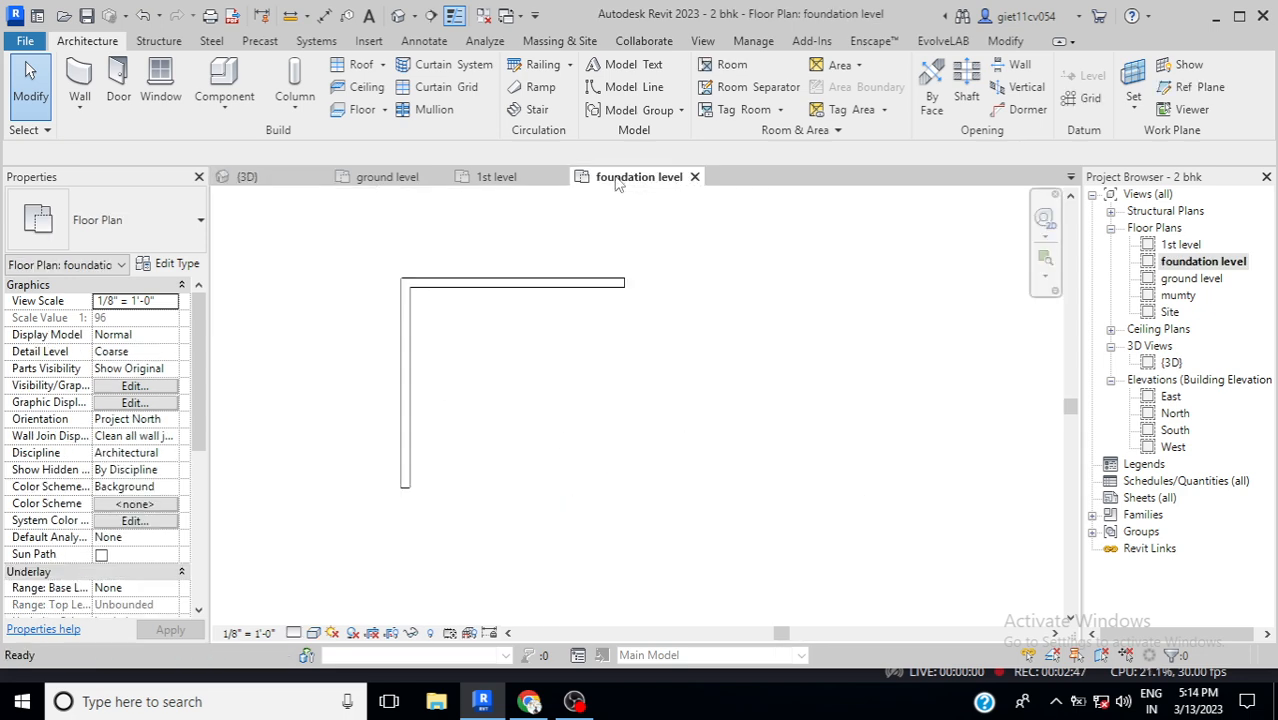
left_click(540, 65)
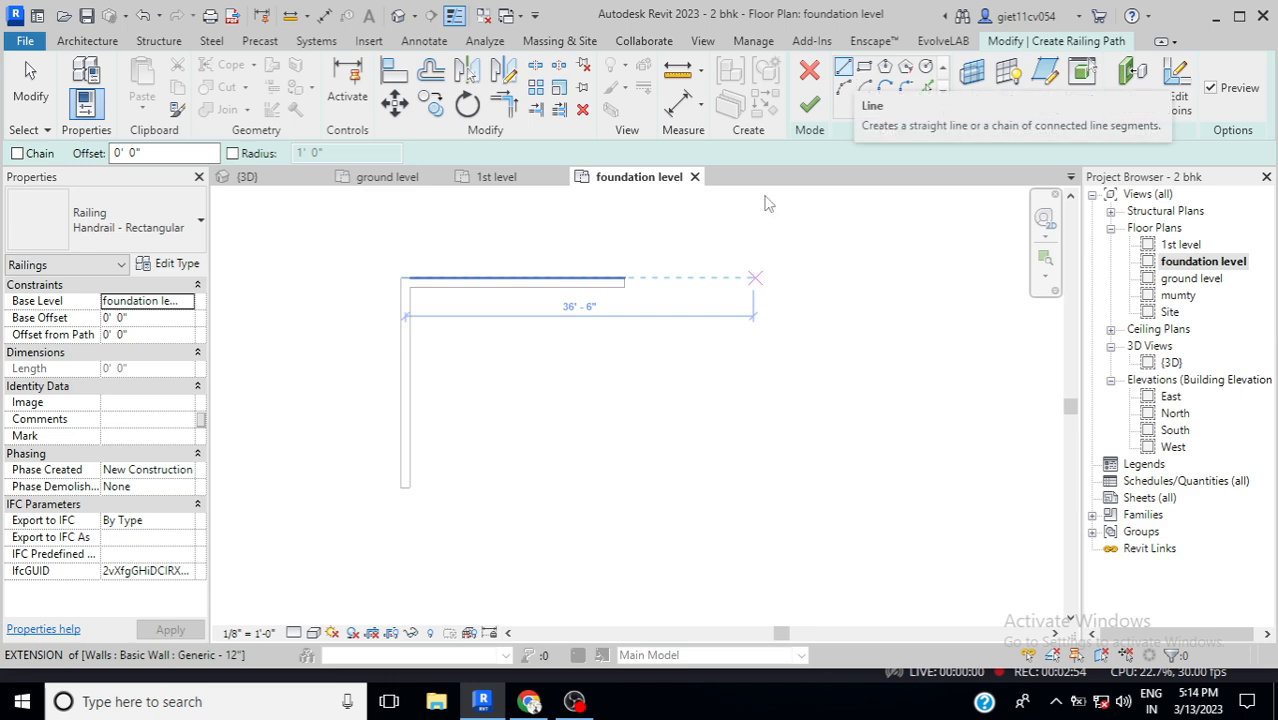
scroll(419, 488, "up", 3)
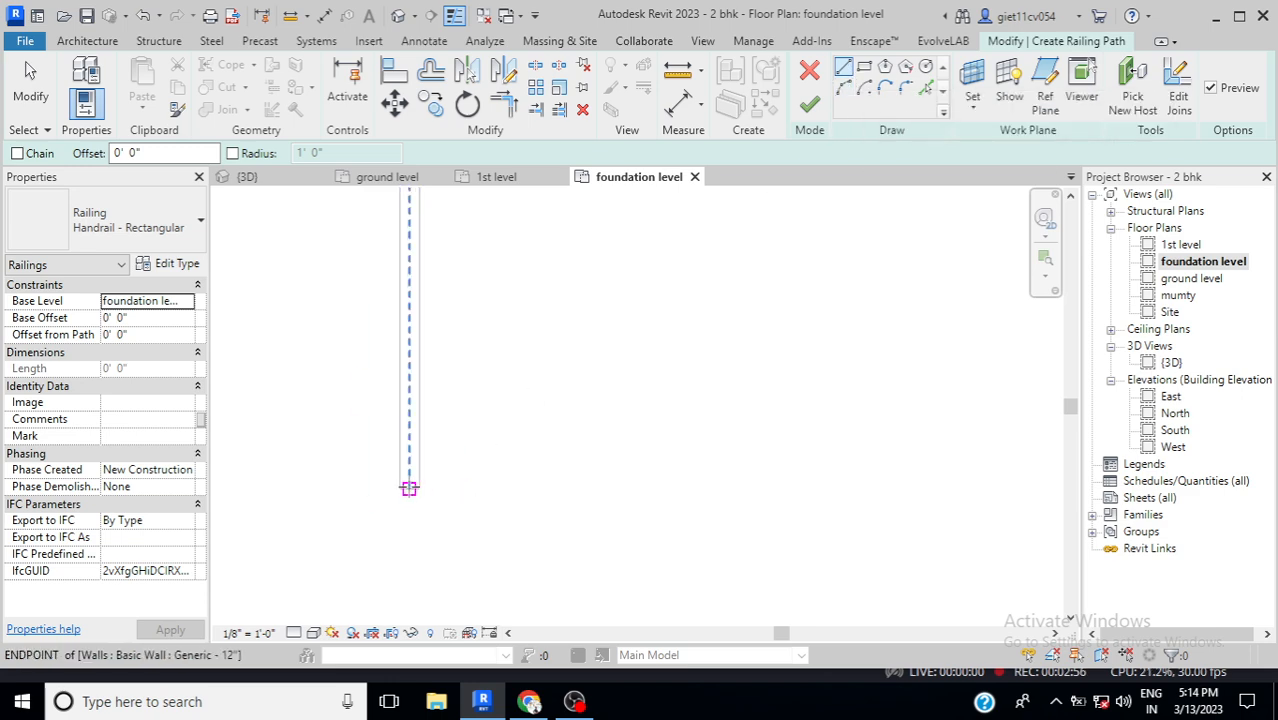
left_click(409, 488)
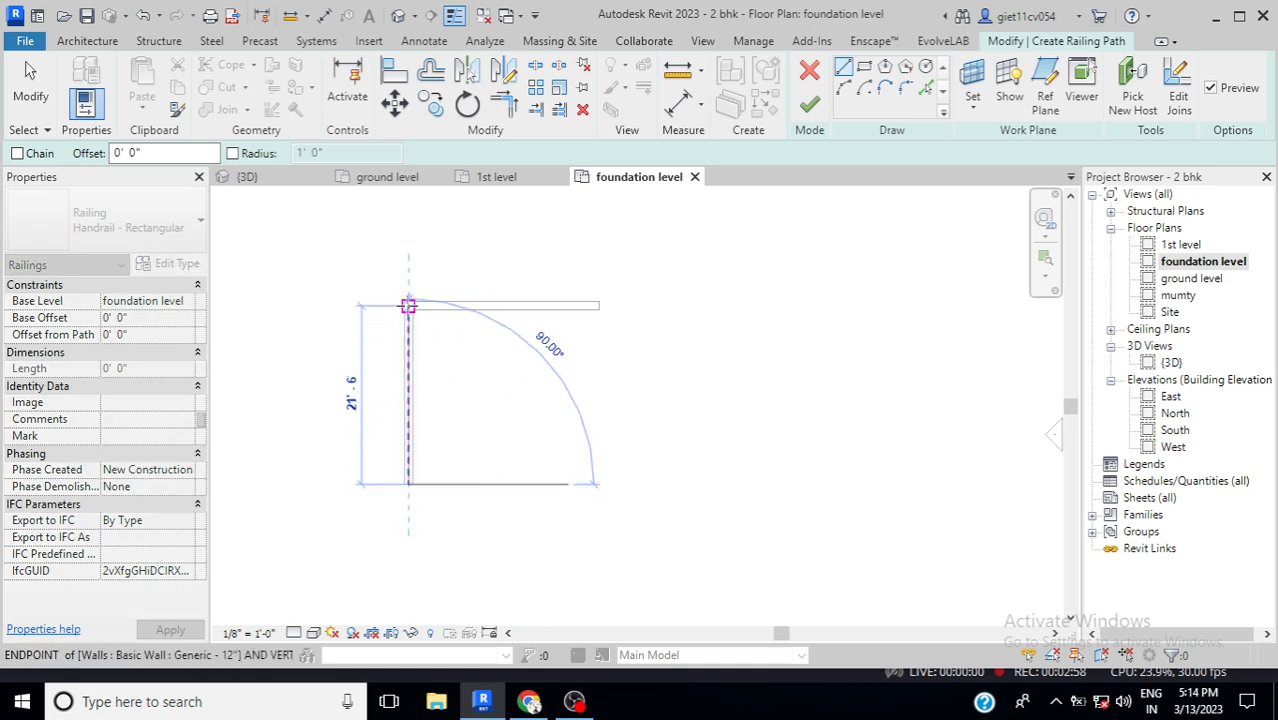
left_click(408, 305)
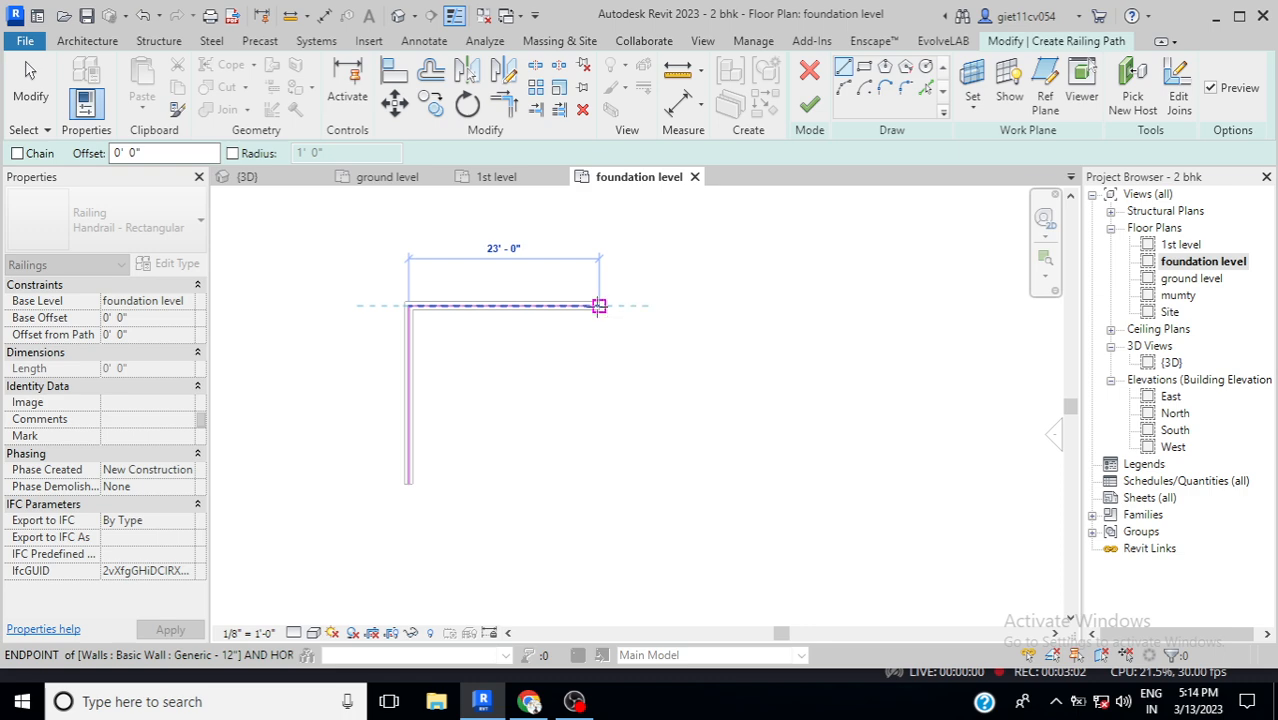
left_click(598, 305)
left_click(810, 103)
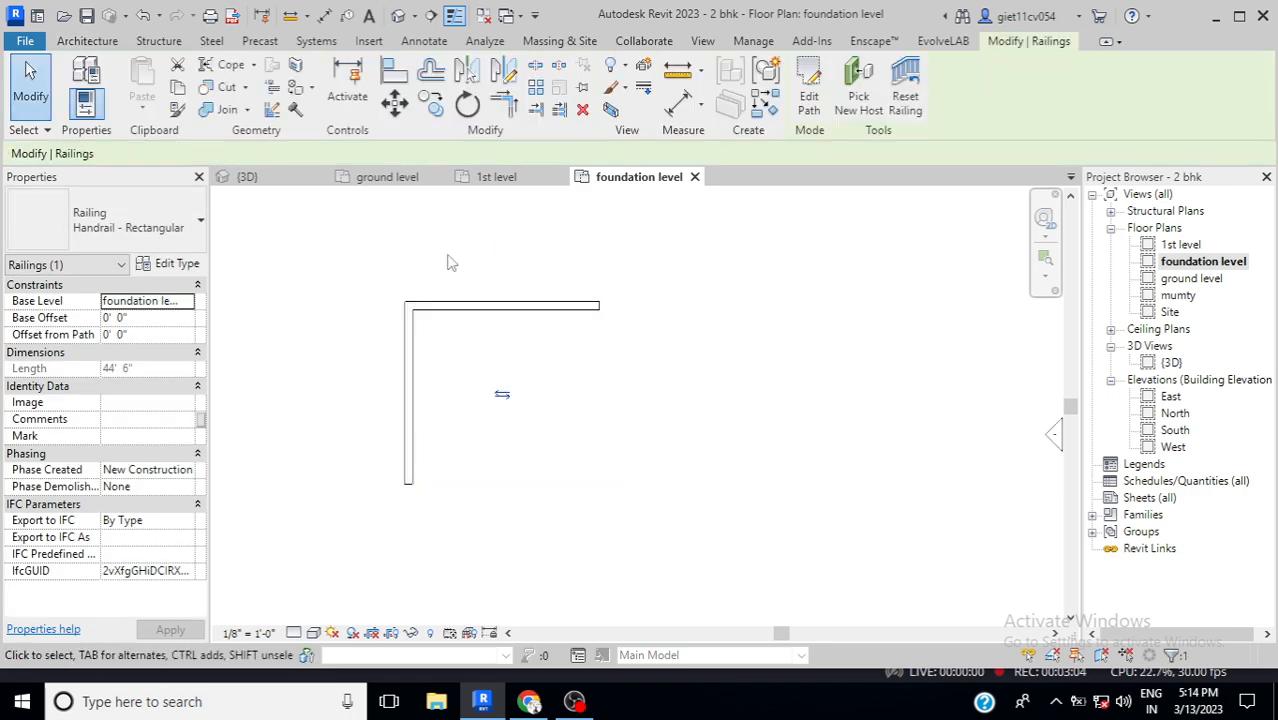
- In the 3D view, set the L-shaped wall railing's base level to ground level
left_click(272, 185)
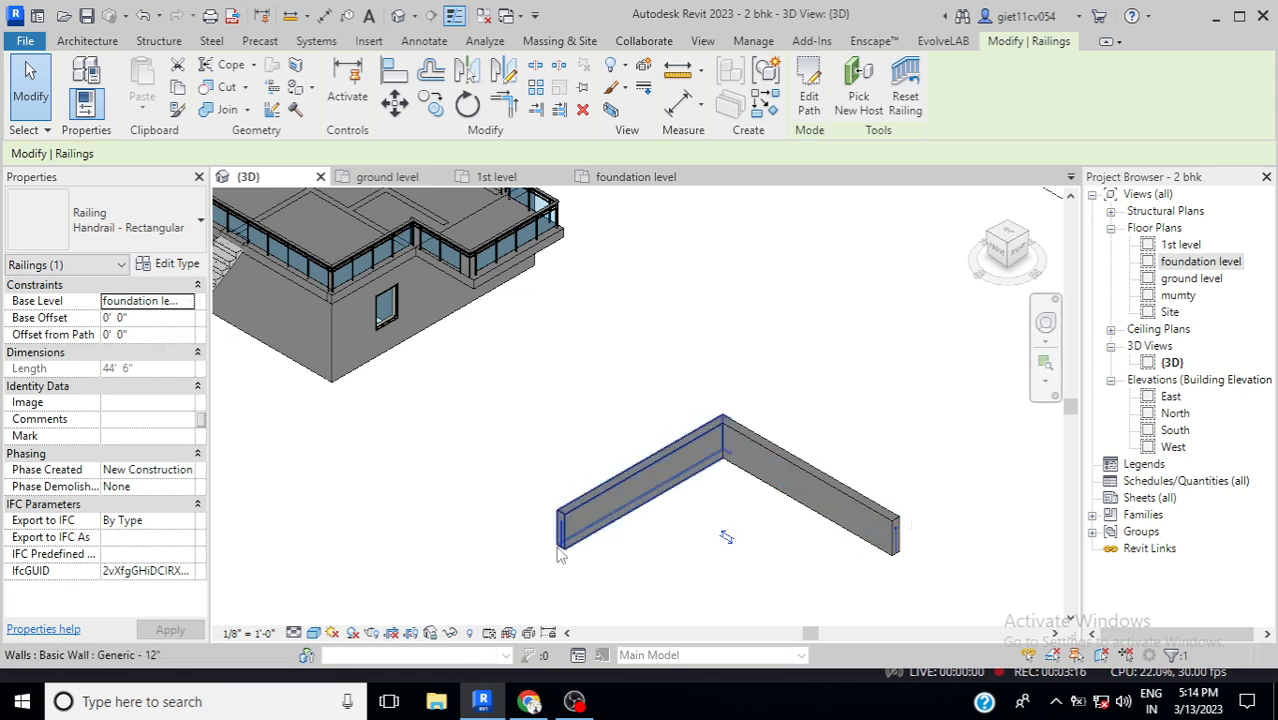
left_click(193, 305)
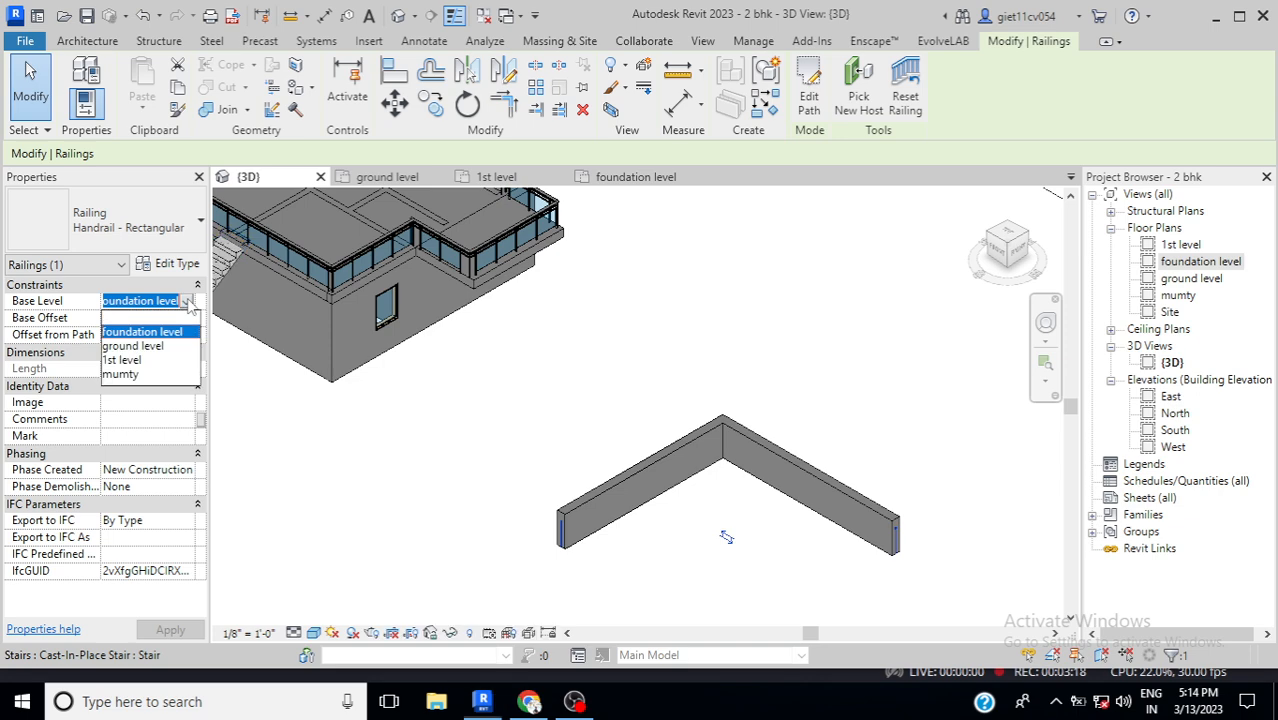
left_click(136, 361)
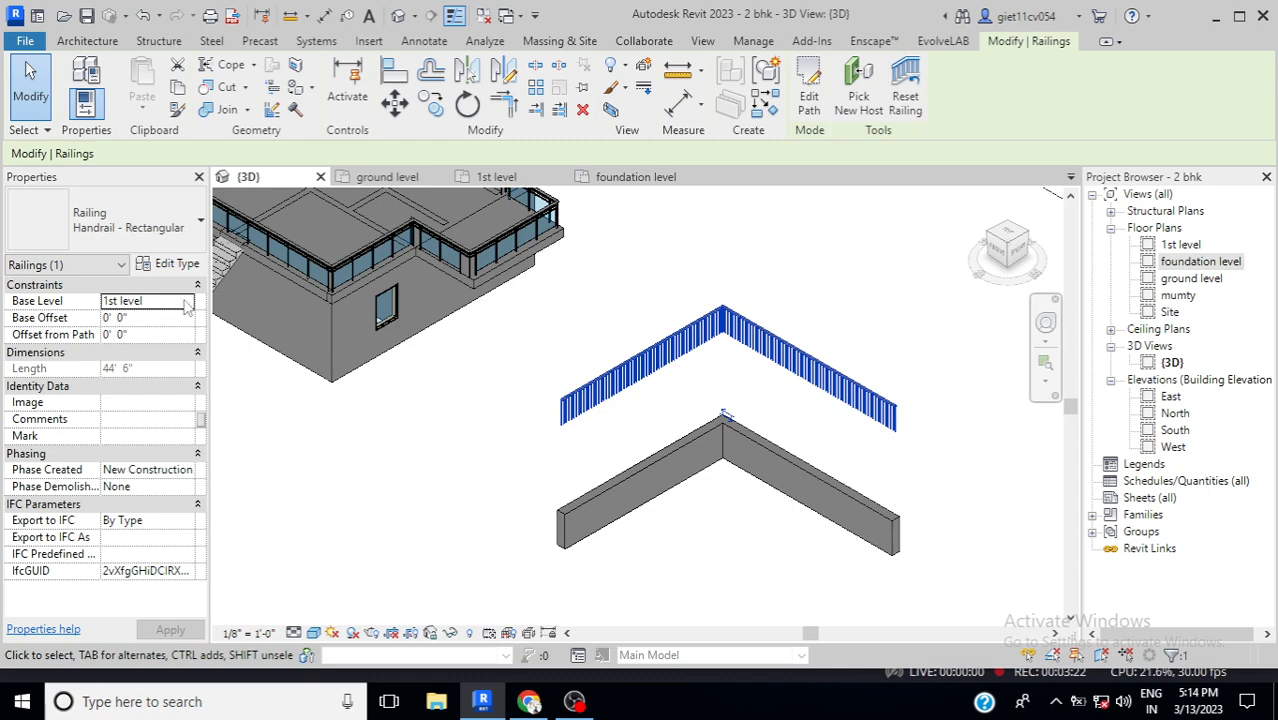
left_click(186, 303)
left_click(132, 345)
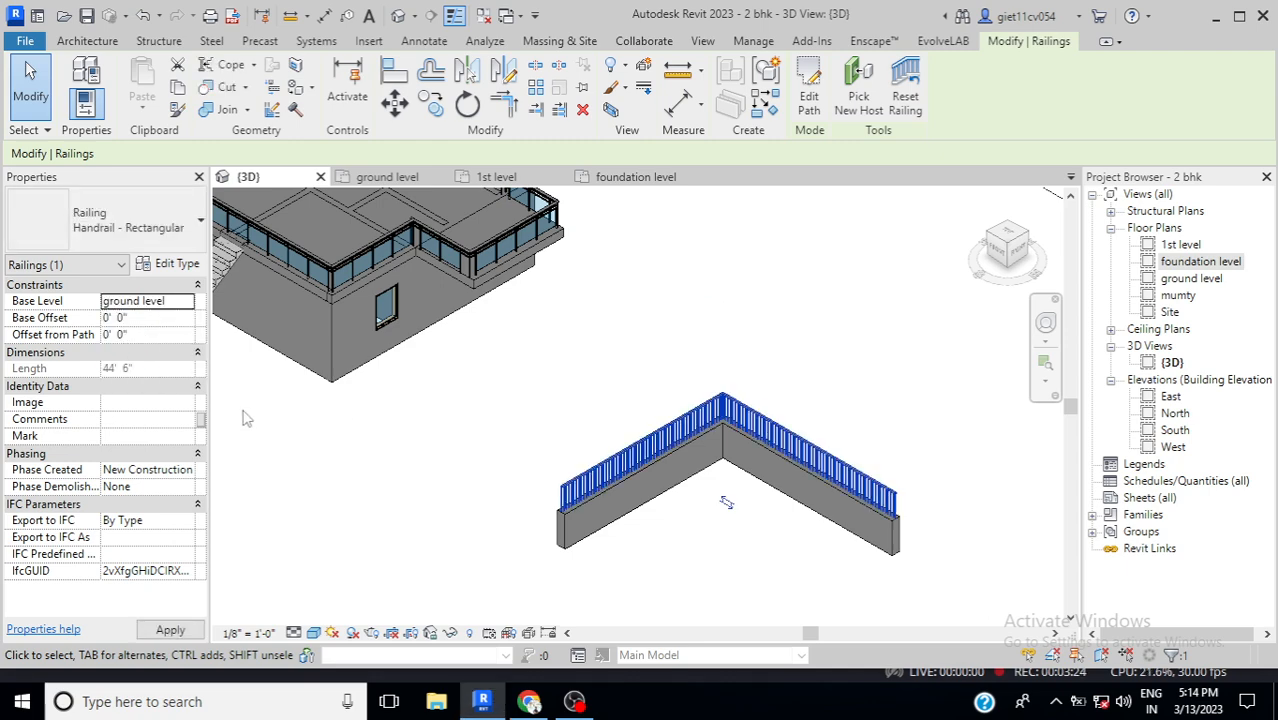
left_click(402, 392)
- Set the L-shaped wall railing's base offset to -3" and check its posts at the wall top
scroll(601, 544, "up", 3)
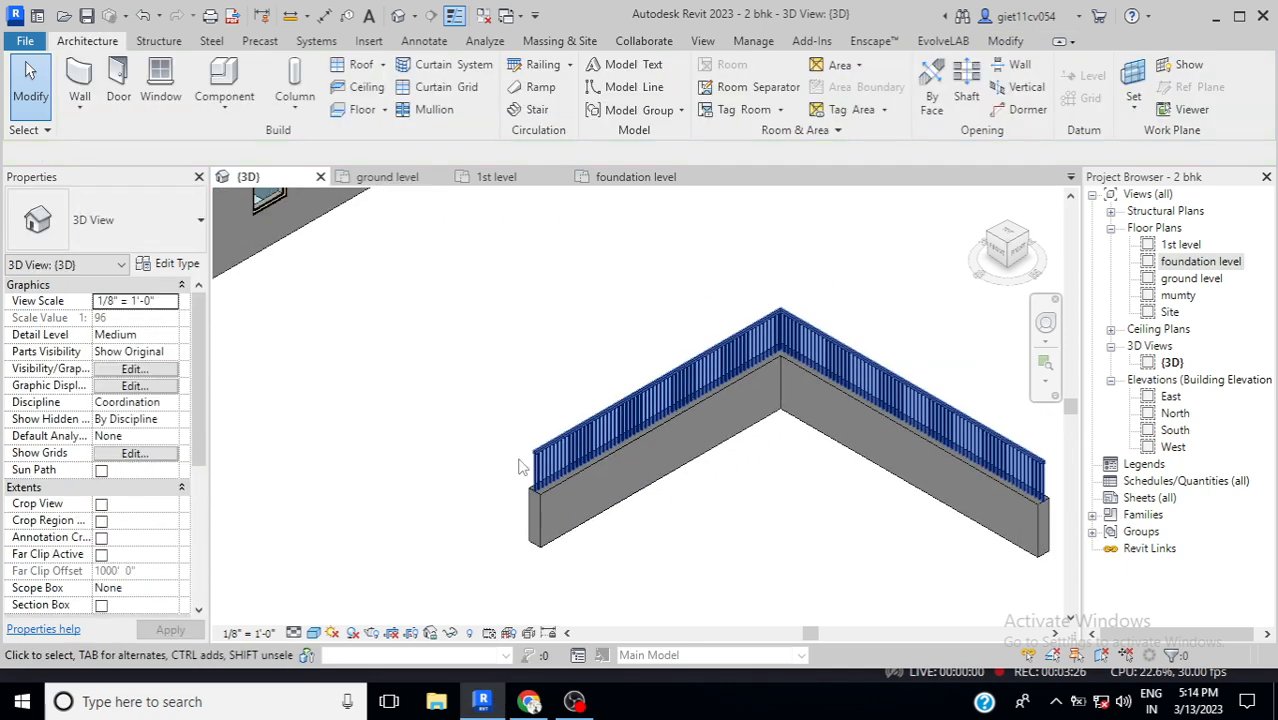
scroll(522, 462, "down", 3)
scroll(600, 490, "up", 6)
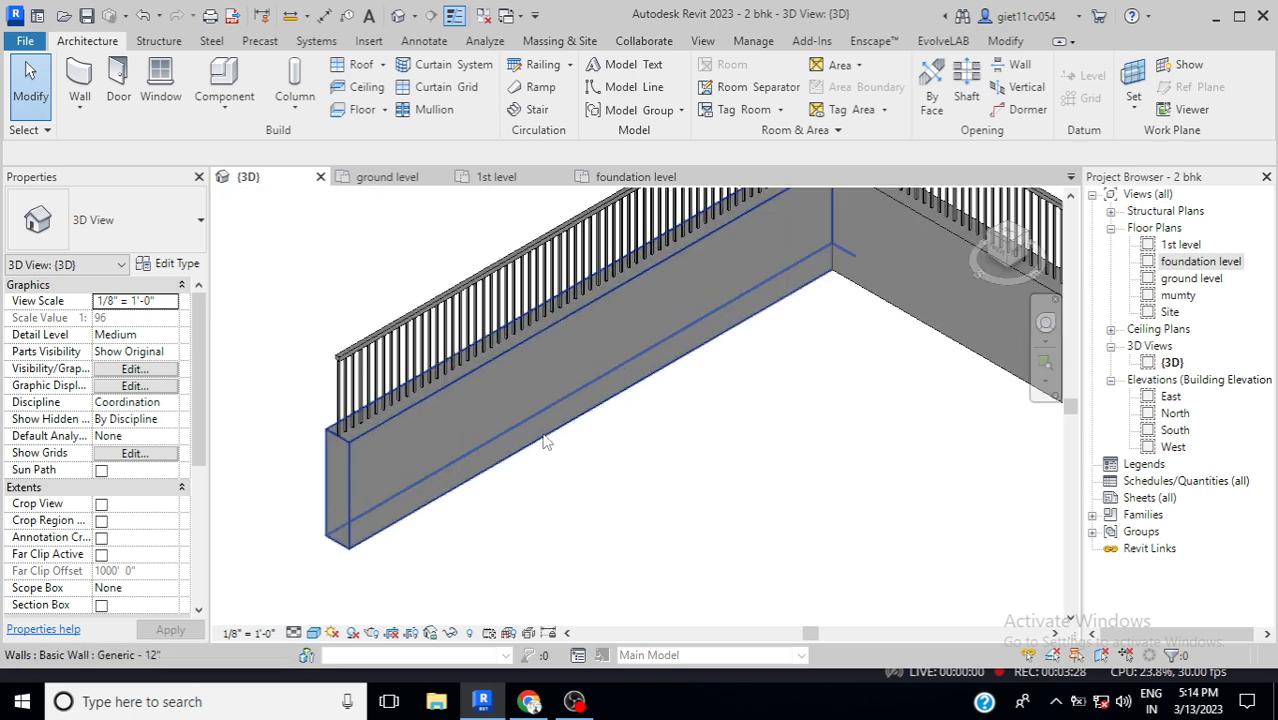
scroll(519, 441, "down", 2)
scroll(378, 418, "up", 2)
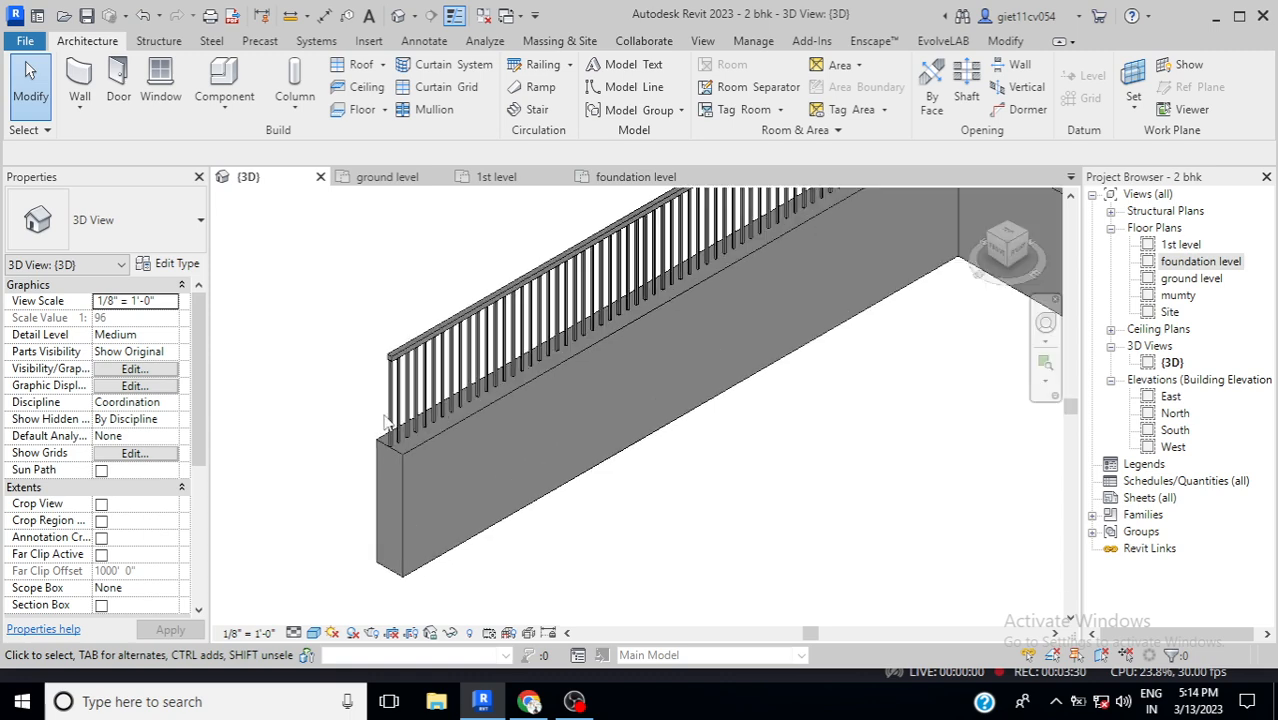
left_click(398, 398)
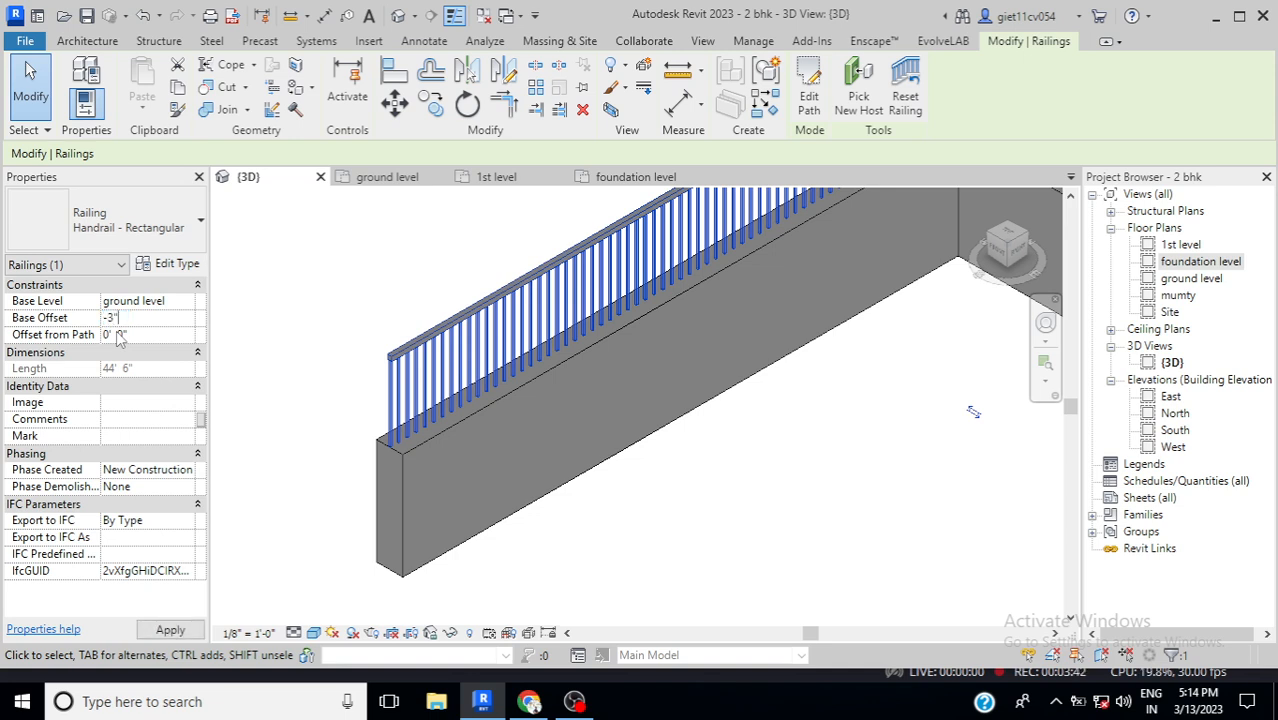
left_click(292, 391)
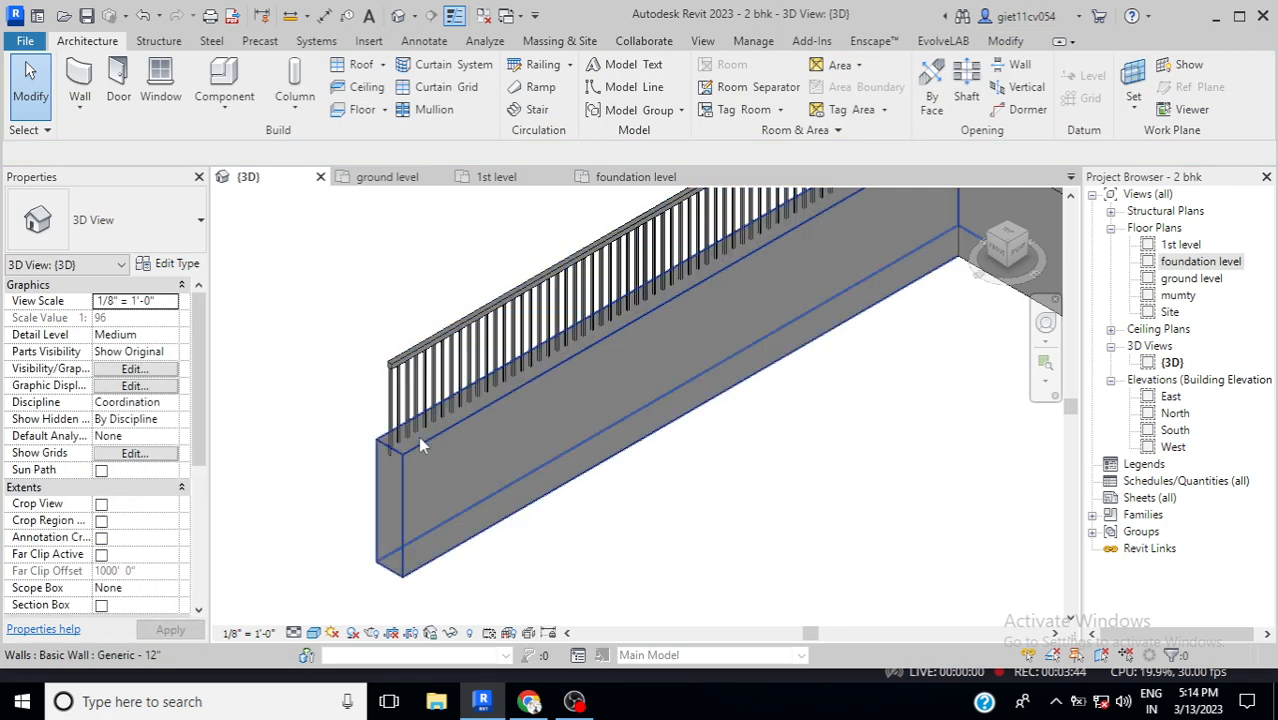
scroll(404, 462, "up", 1)
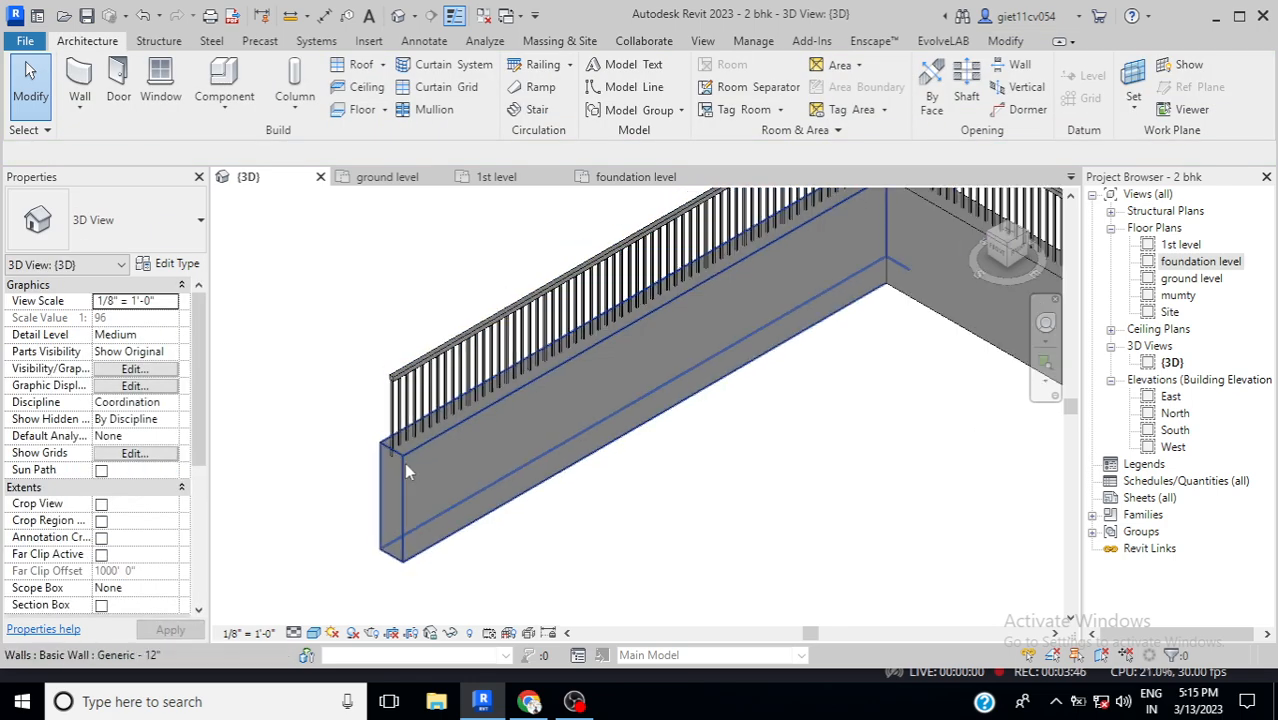
scroll(400, 462, "down", 3)
scroll(625, 460, "down", 1)
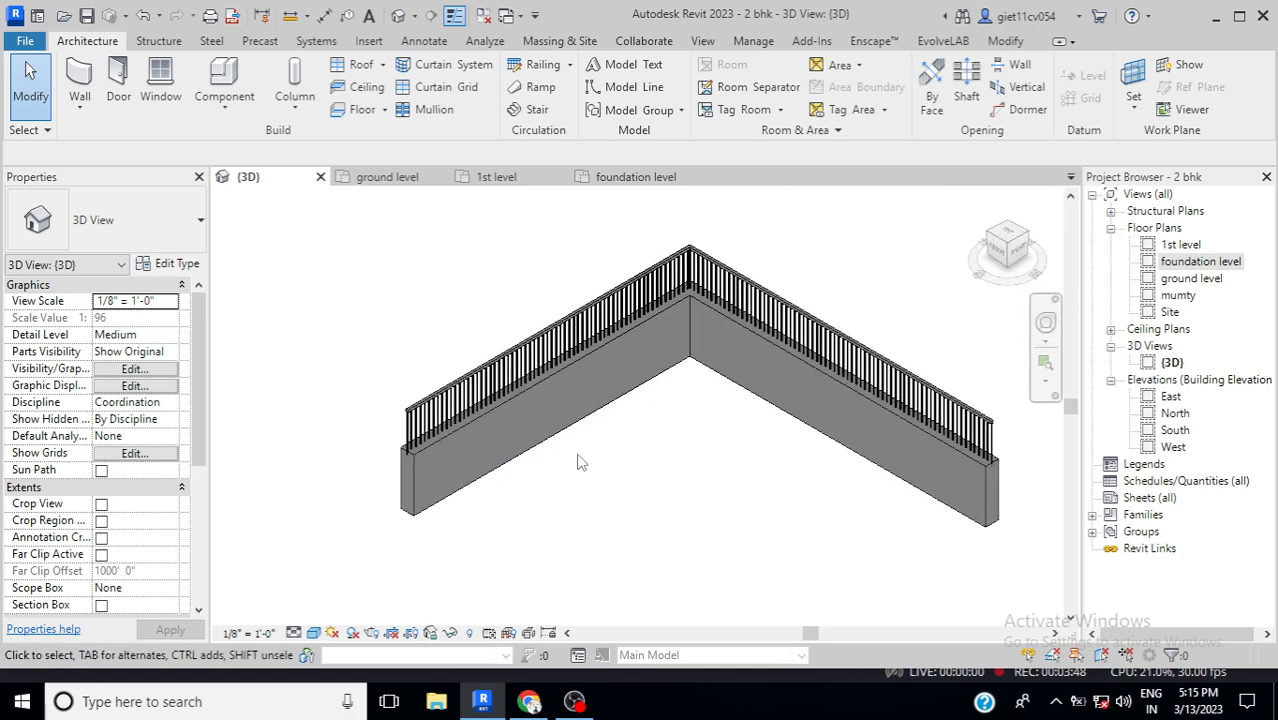
- Change the L-shaped wall's railing from the rectangular handrail to a railing type with horizontal rails
scroll(604, 479, "down", 1)
scroll(600, 450, "up", 2)
scroll(431, 423, "up", 2)
scroll(338, 422, "up", 2)
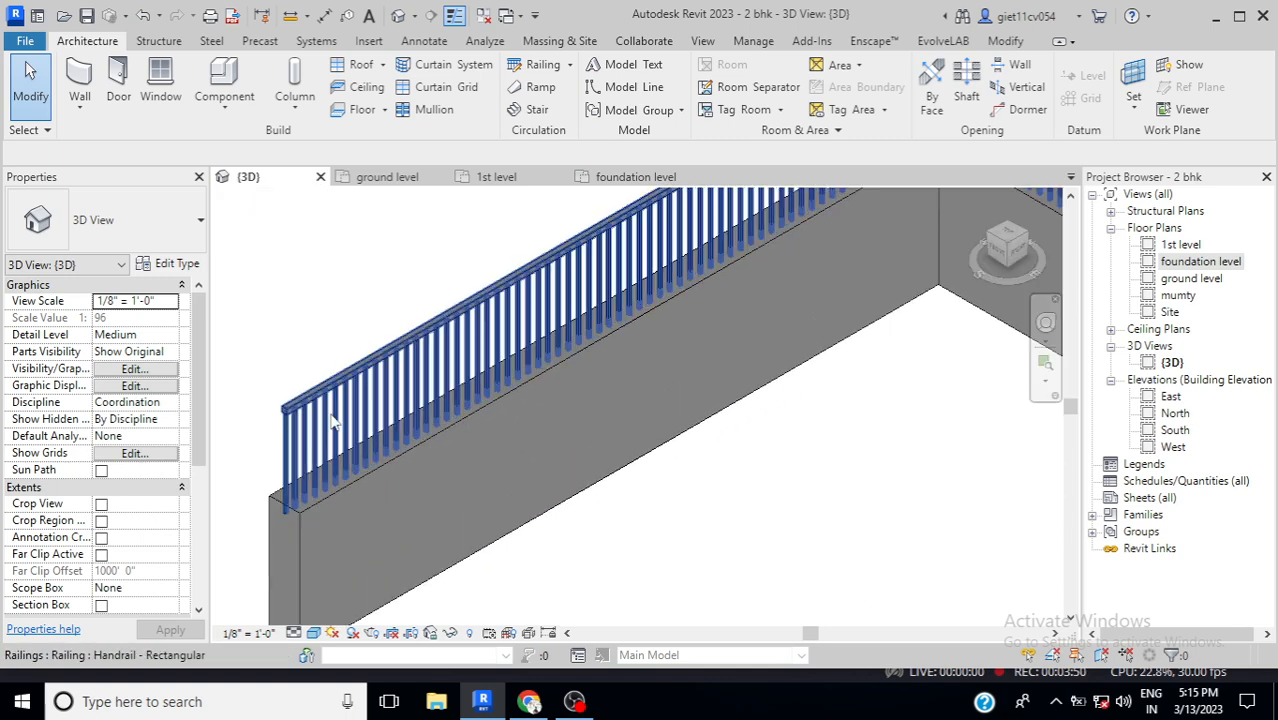
left_click(322, 406)
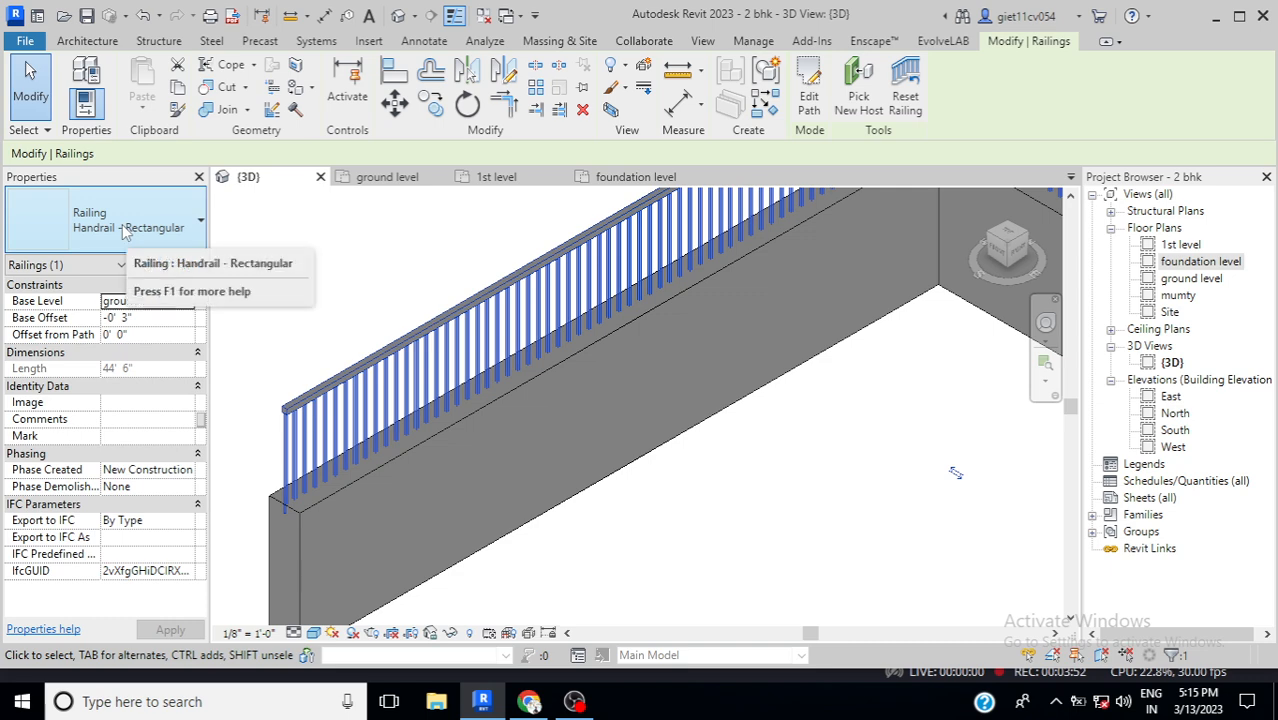
left_click(125, 228)
left_click(80, 334)
left_click(315, 320)
scroll(390, 430, "down", 5)
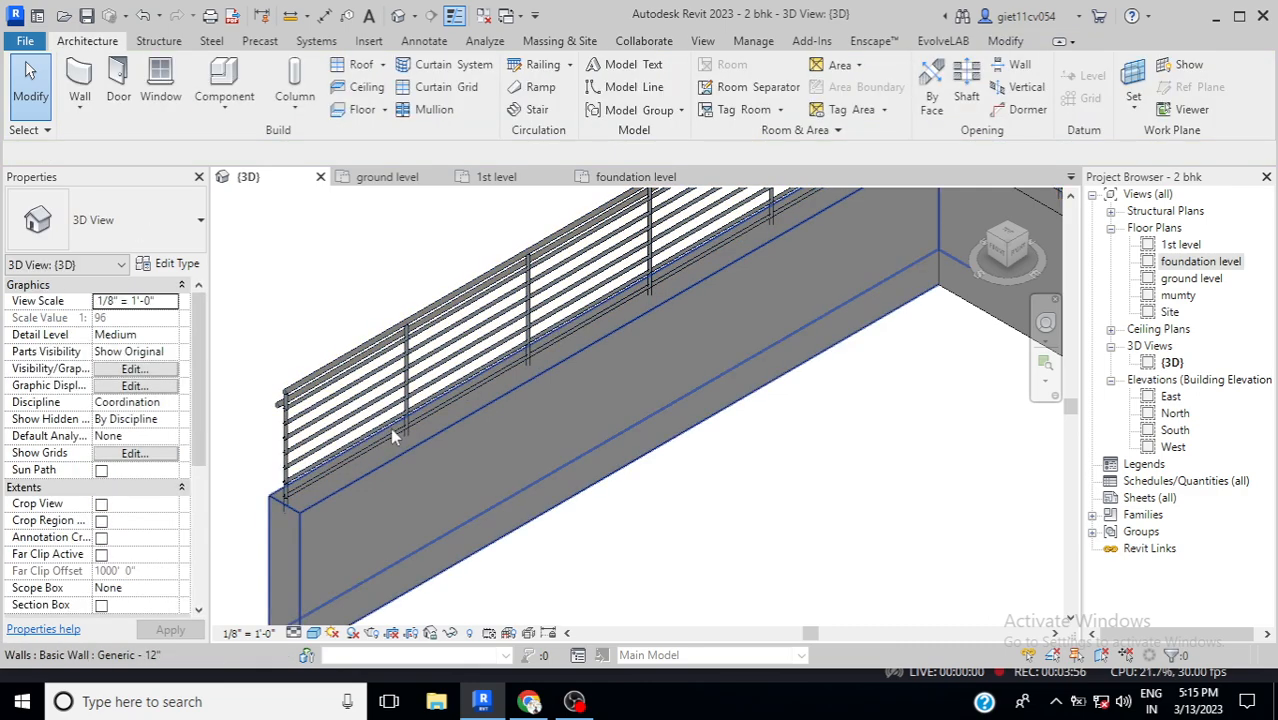
- Examine the railing along the L-shaped wall and the house's exterior staircase in 3D
scroll(812, 400, "up", 4)
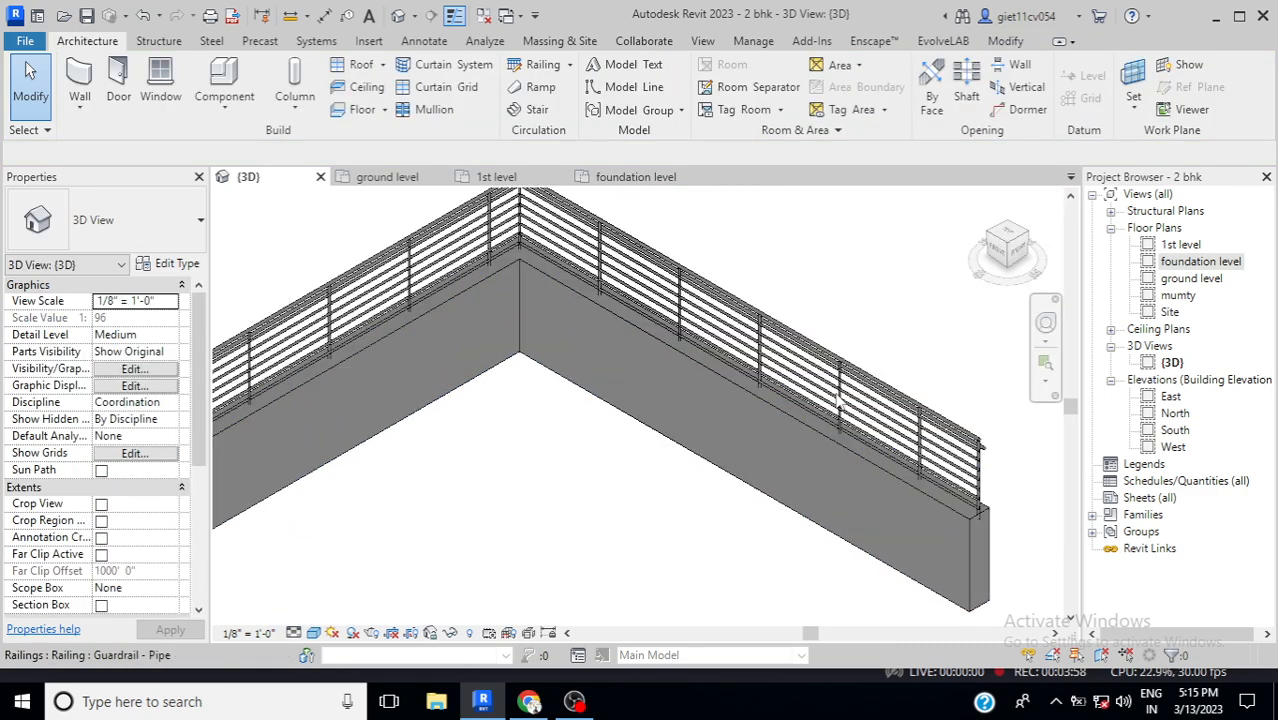
scroll(838, 400, "down", 5)
scroll(838, 400, "down", 5)
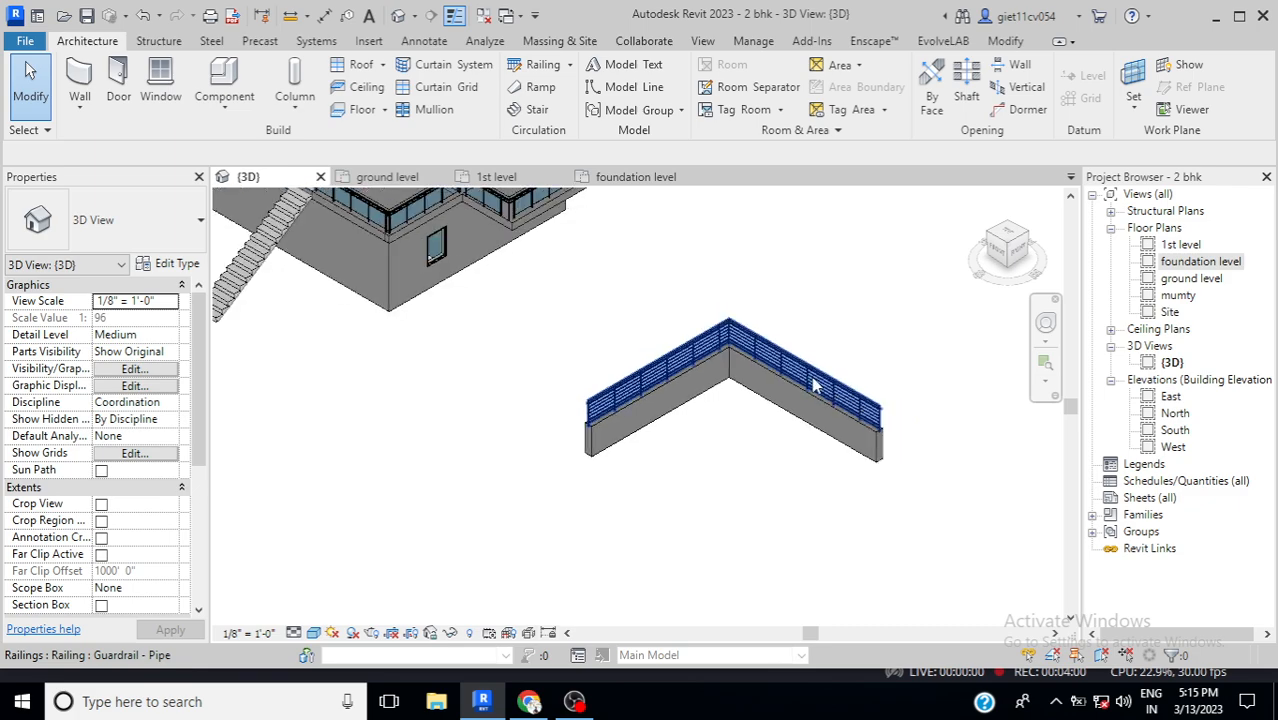
scroll(590, 315, "up", 3)
scroll(590, 315, "up", 2)
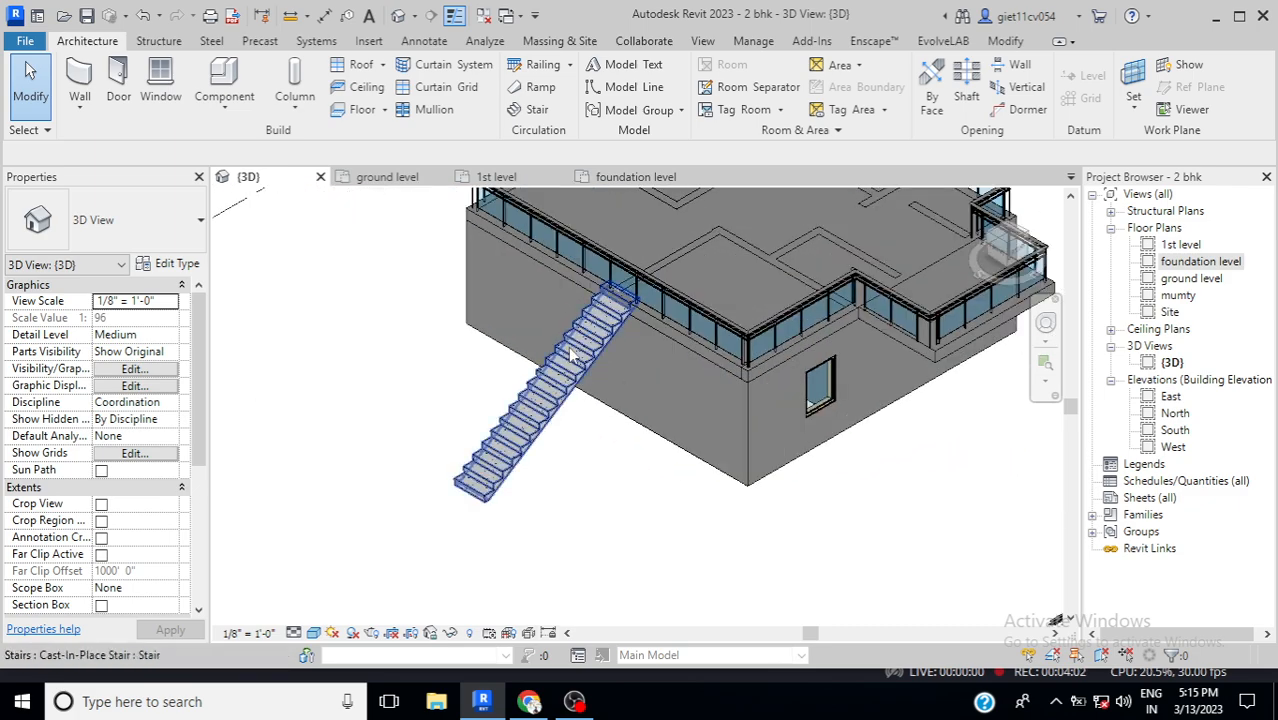
scroll(570, 350, "down", 2)
scroll(540, 365, "up", 3)
scroll(533, 368, "down", 2)
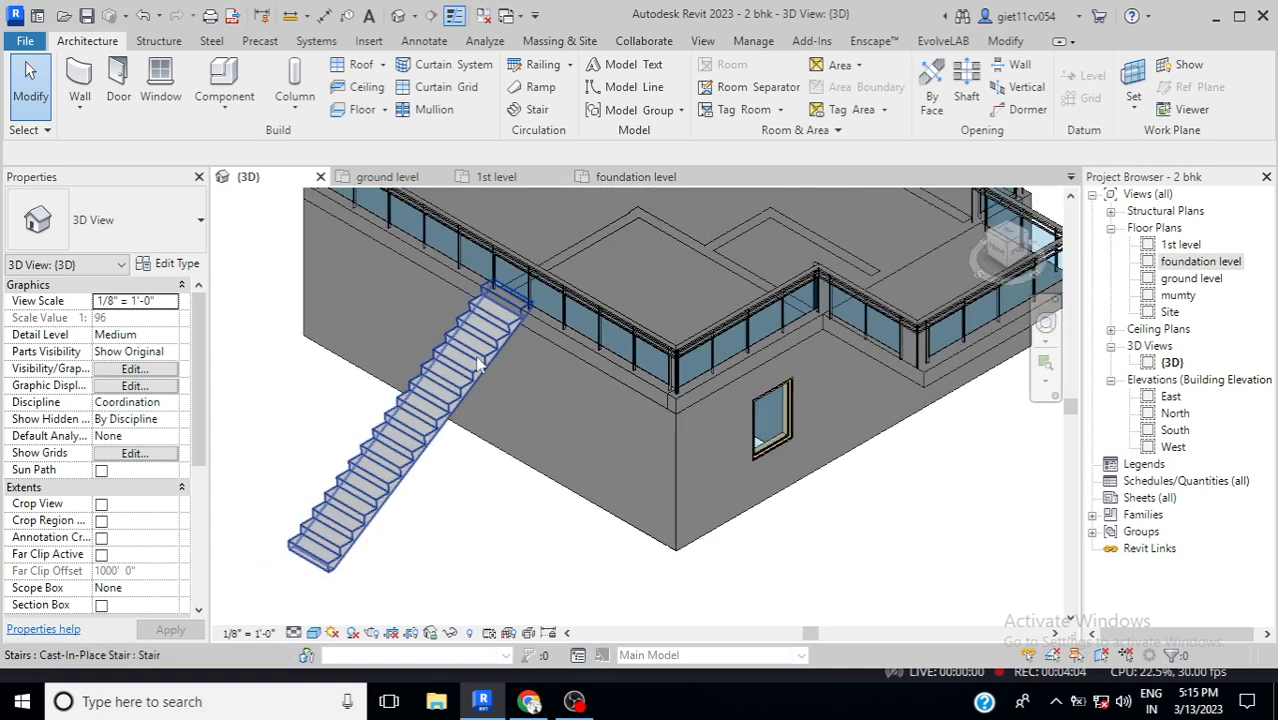
scroll(372, 490, "up", 1)
scroll(372, 490, "down", 3)
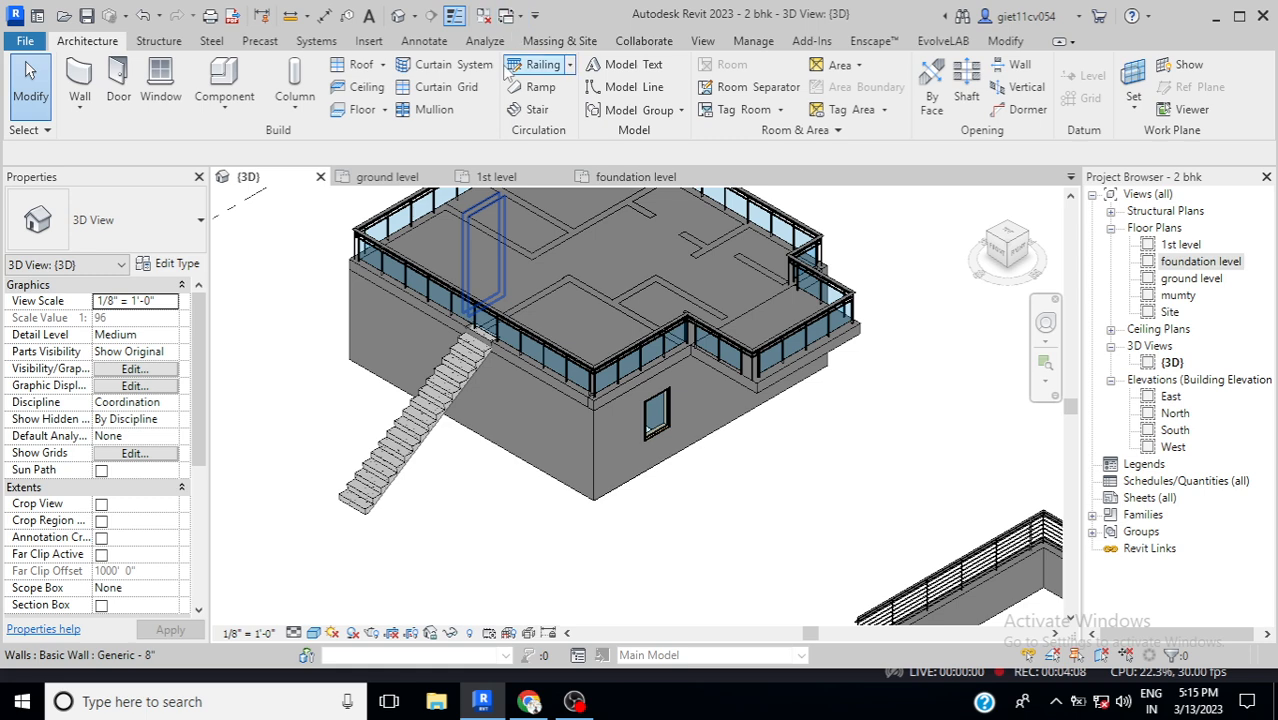
- Place Handrail - Rectangular railings on both sides of the exterior staircase, positioned on the treads
left_click(569, 65)
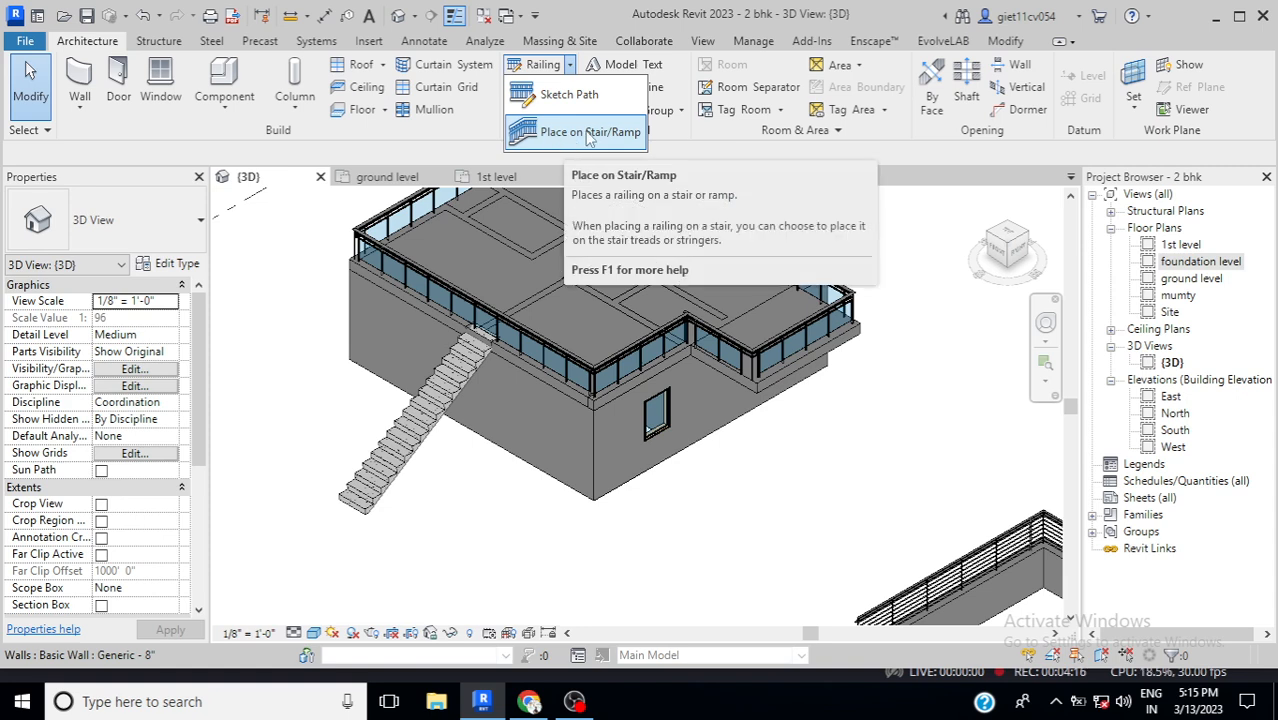
left_click(588, 134)
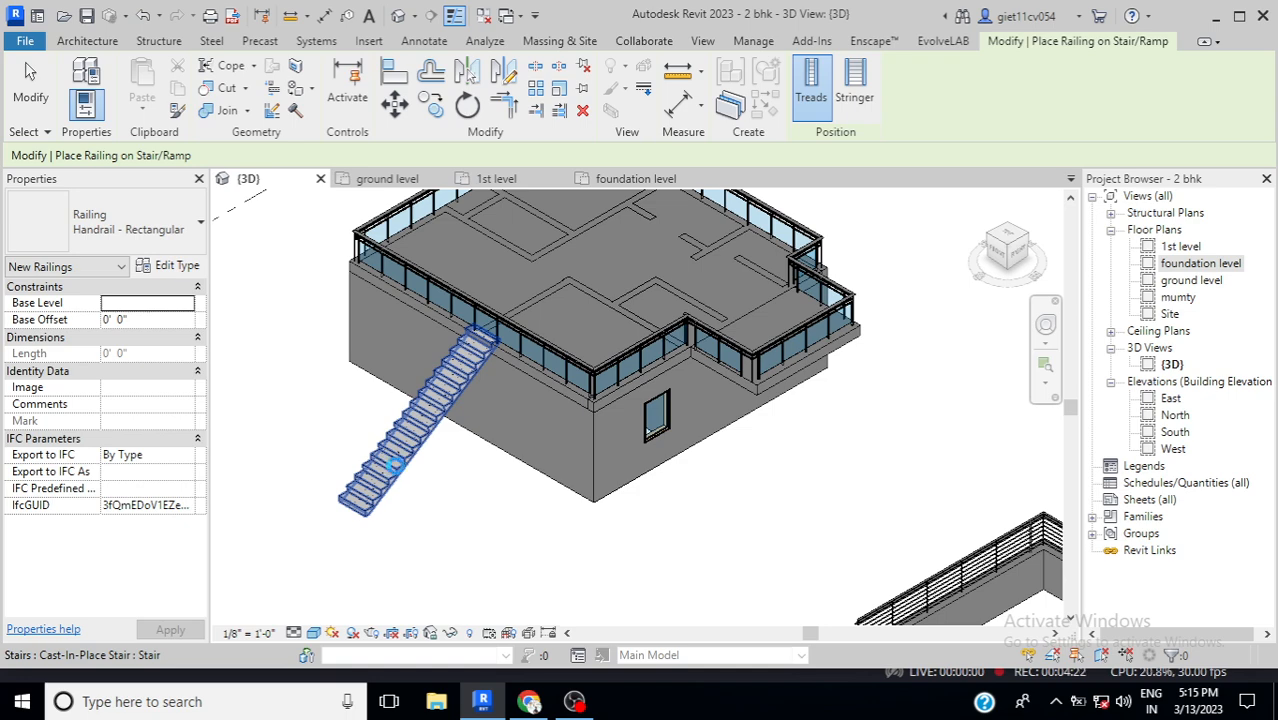
left_click(393, 463)
scroll(426, 383, "up", 4)
scroll(426, 383, "down", 3)
scroll(482, 488, "up", 1)
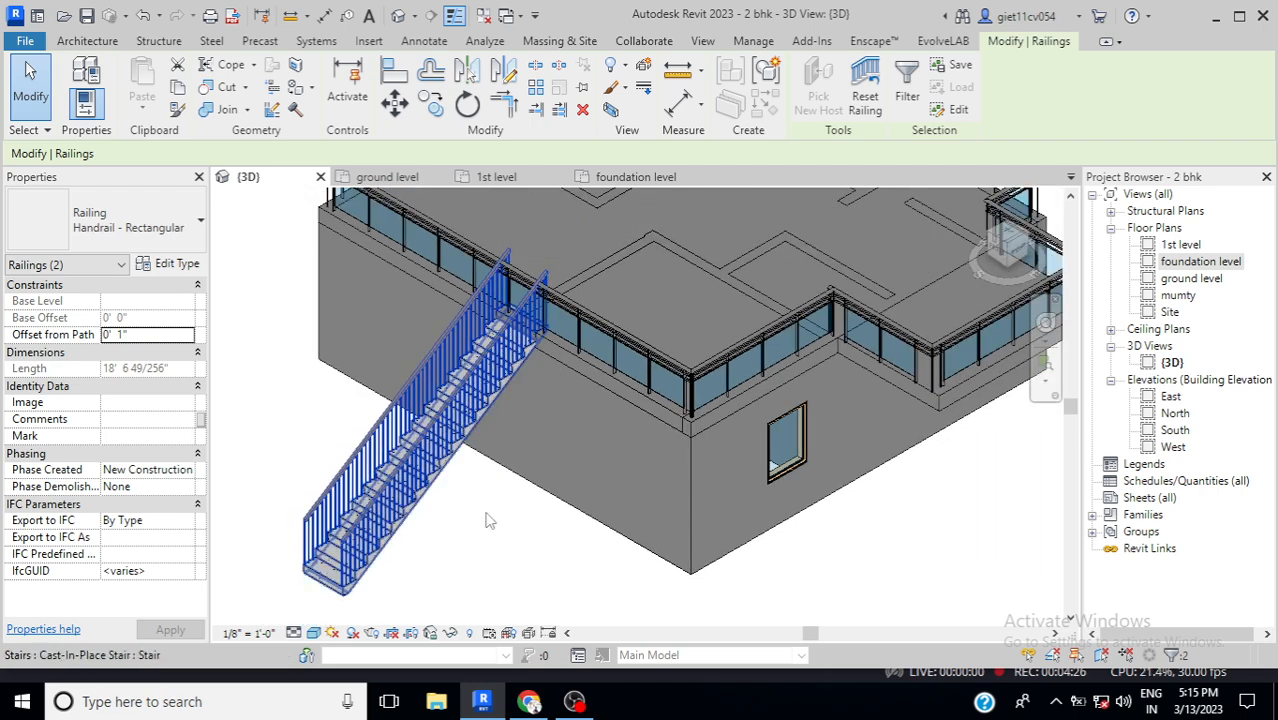
left_click(488, 559)
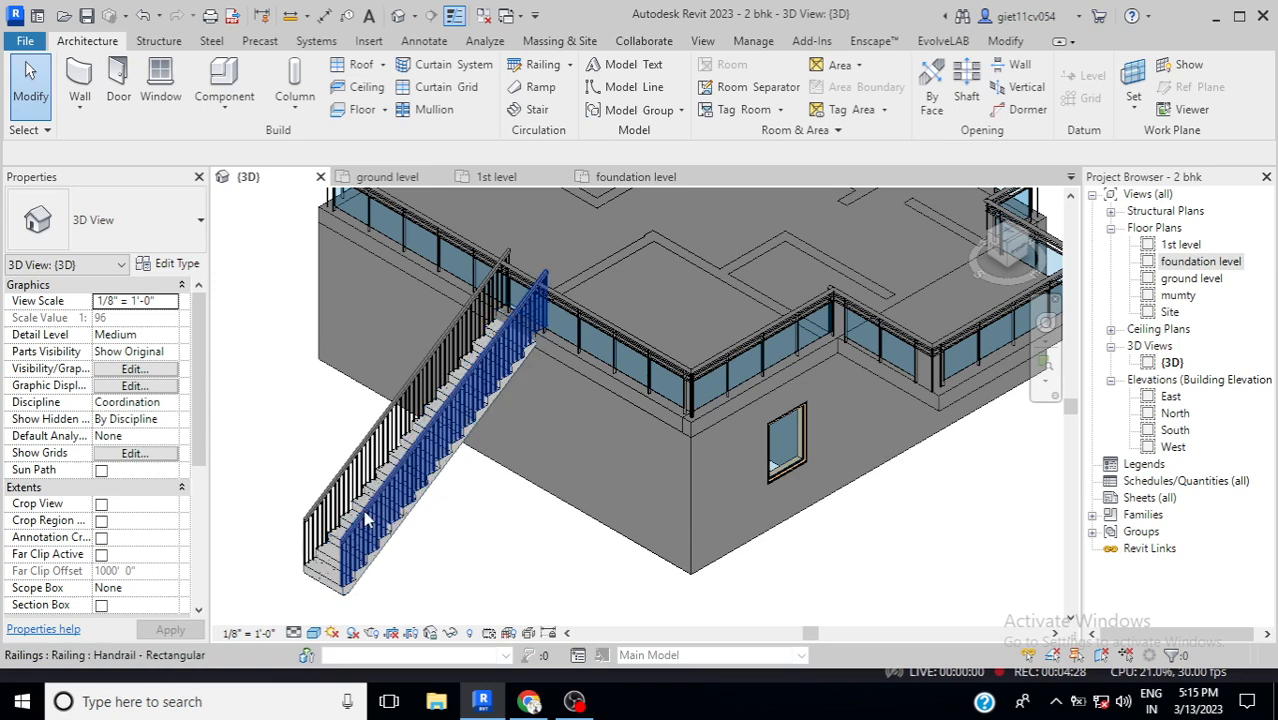
- Select all instances of the stair's railing type and change them to Guardrail - Rectangular
scroll(295, 508, "up", 3)
left_click(295, 510)
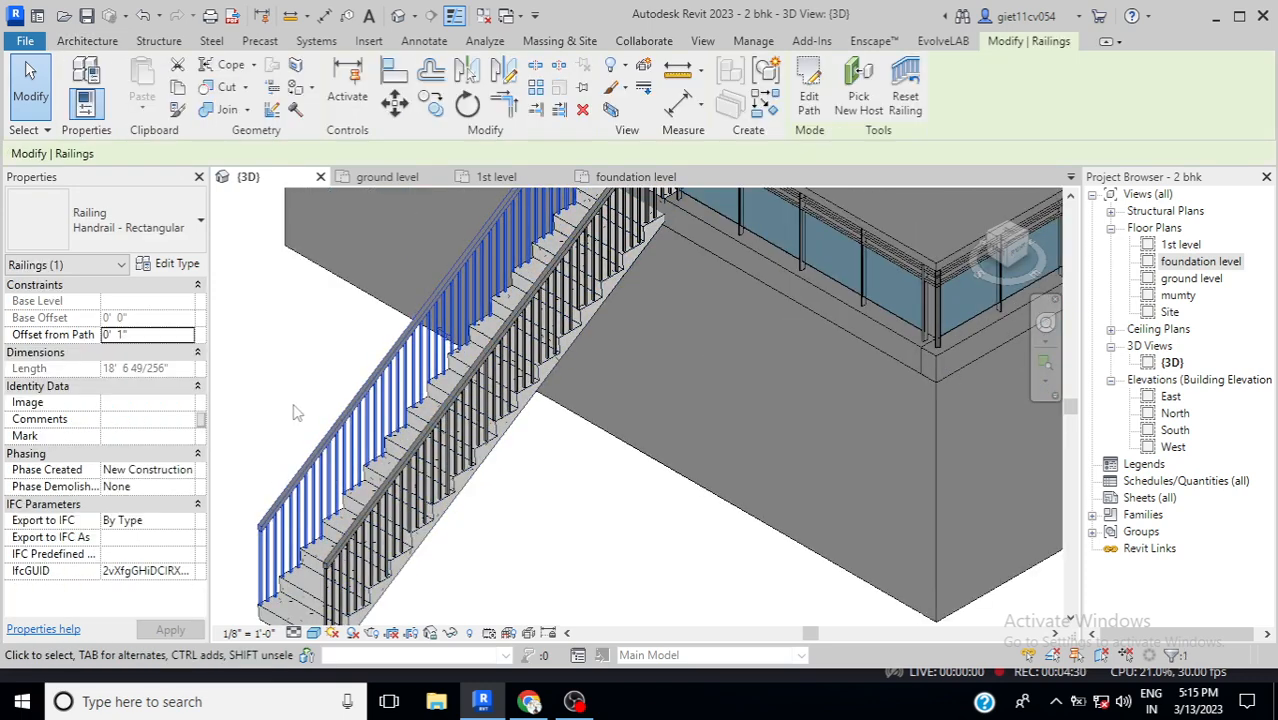
key("s")
key("a")
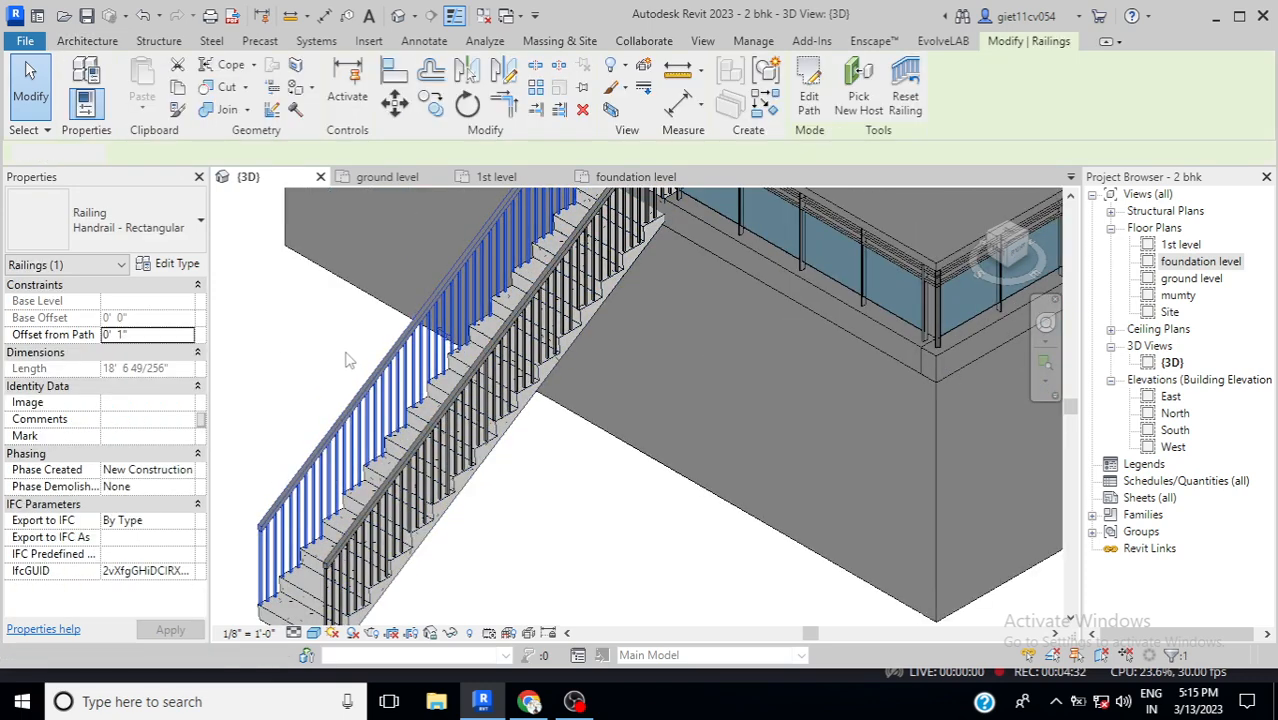
left_click(168, 229)
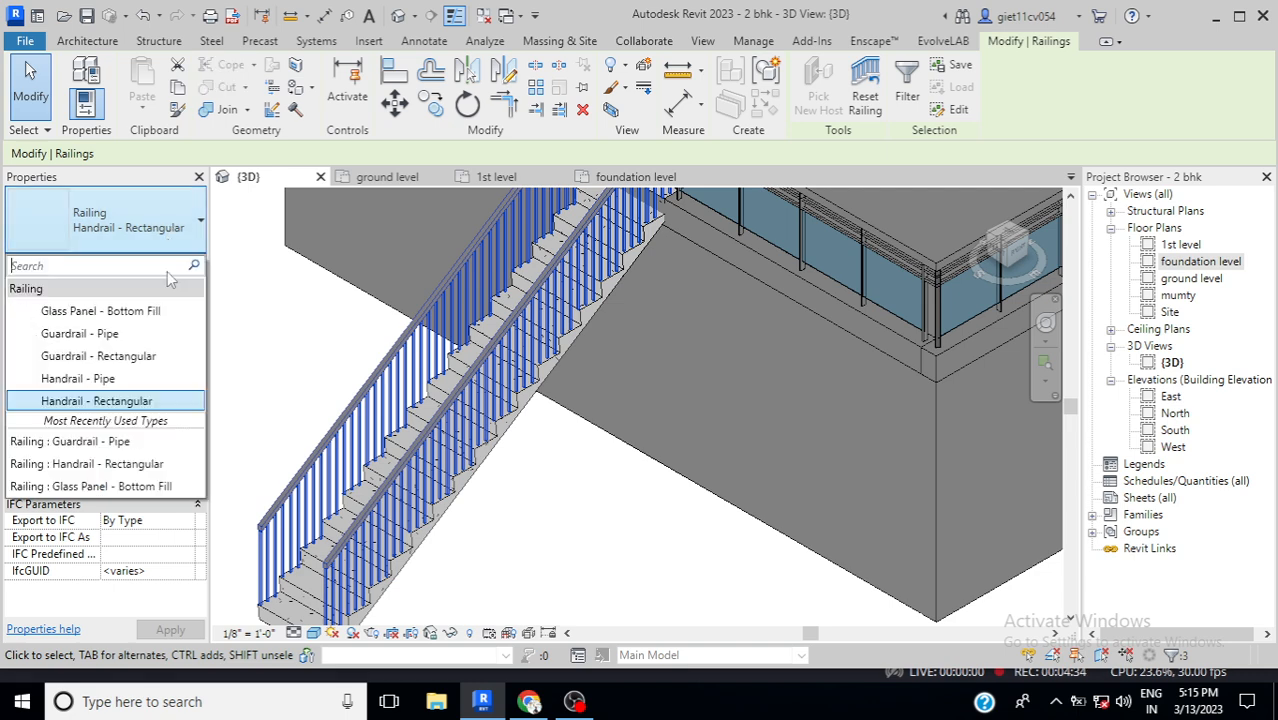
left_click(121, 360)
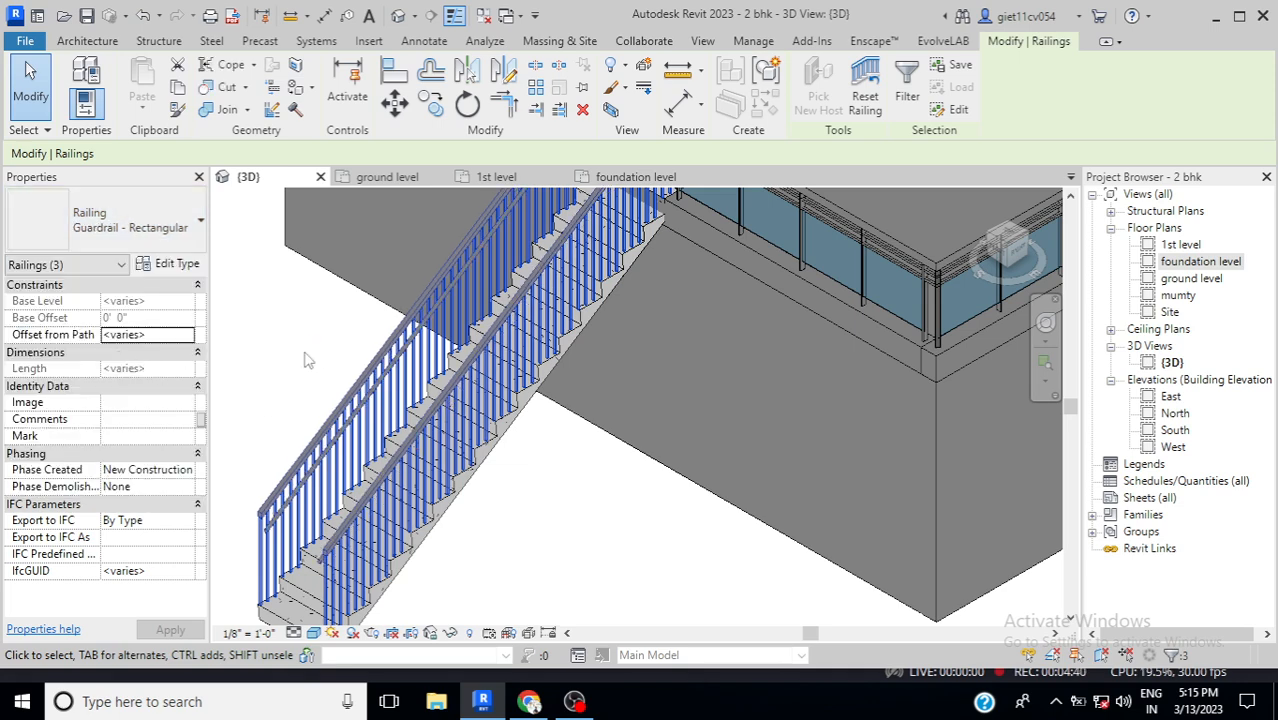
left_click(306, 360)
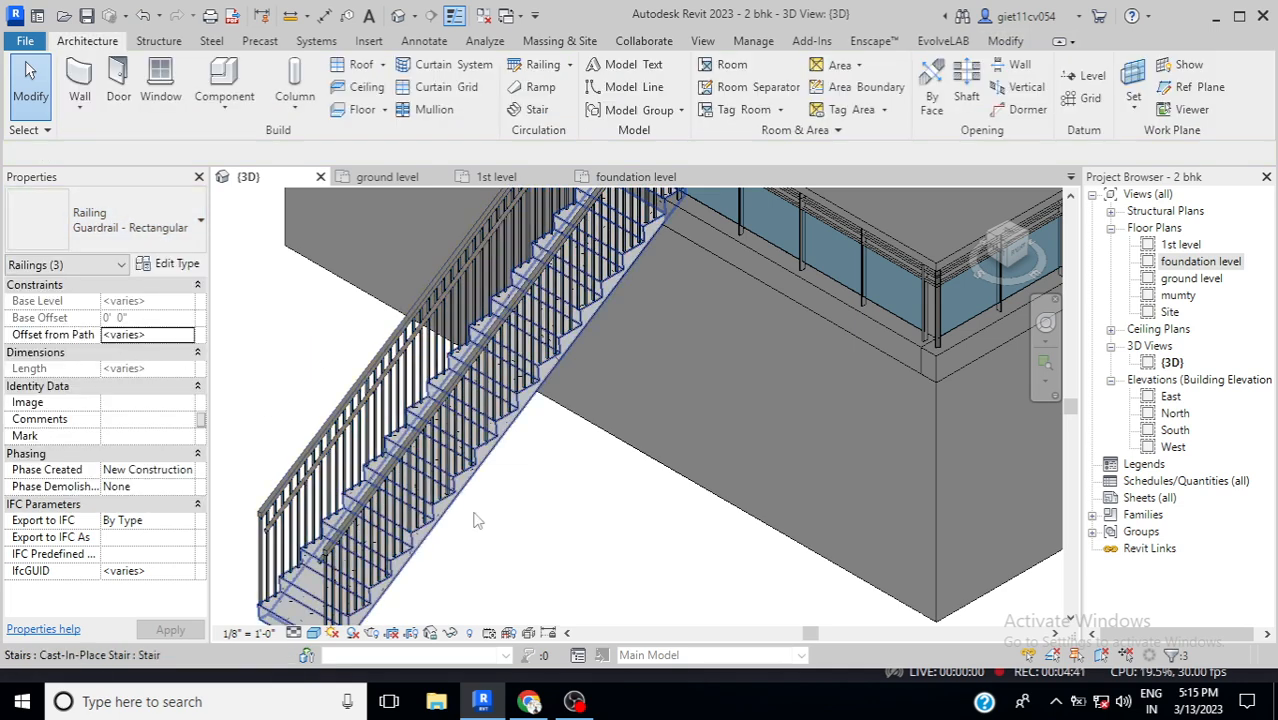
- Change the stair railings on both sides to the Glass Panel - Bottom Fill type
left_click(432, 457)
left_click(352, 402, "ctrl")
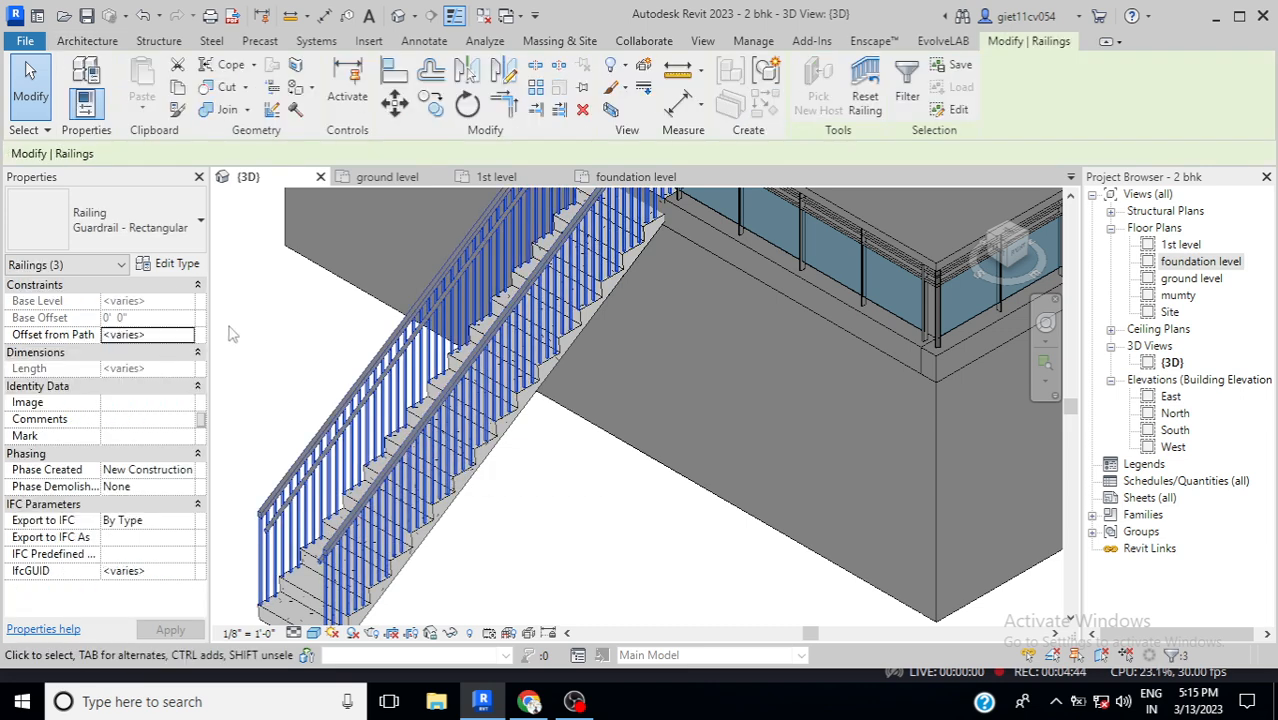
left_click(165, 232)
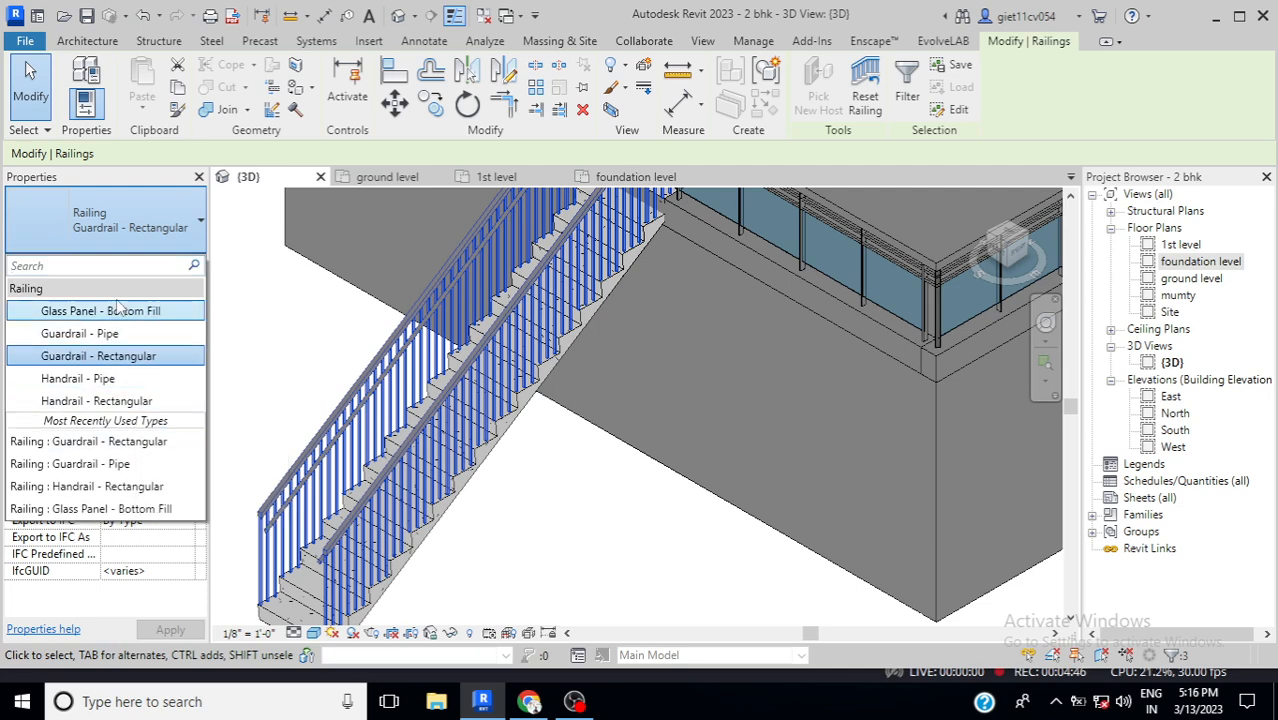
left_click(123, 310)
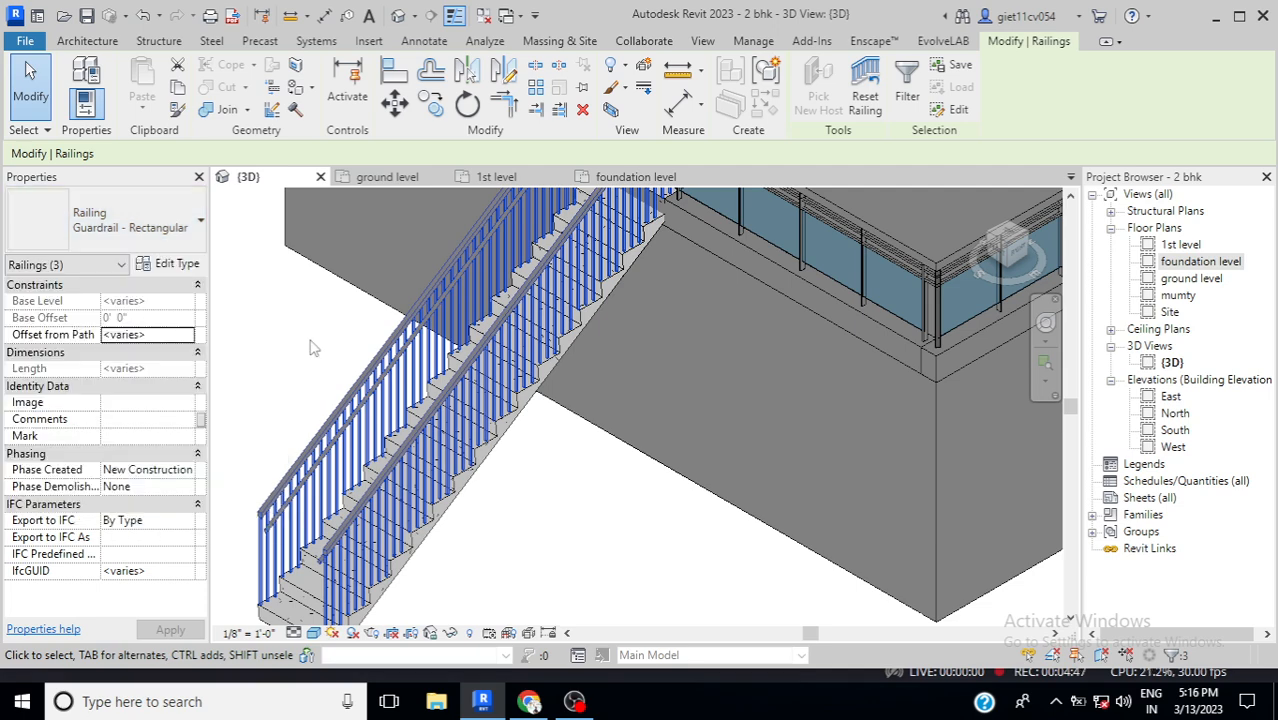
left_click(593, 513)
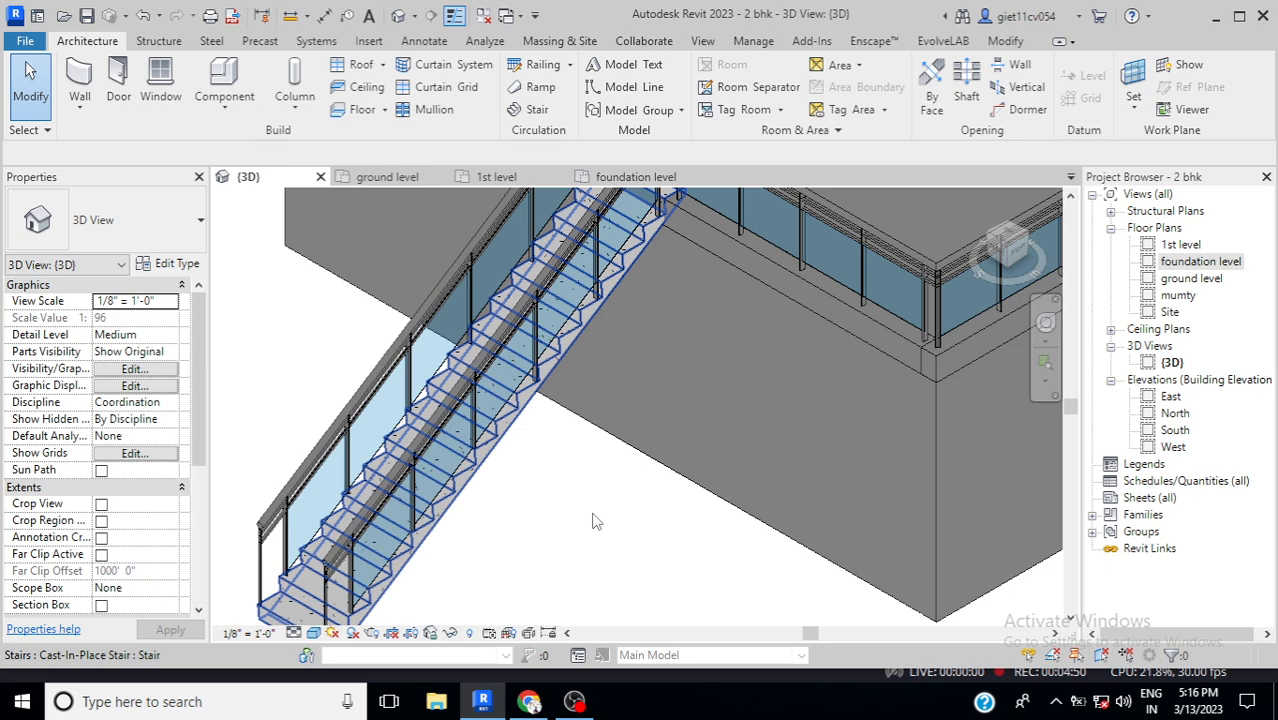
- Review the railings on the staircase, the house's slab and the L-shaped wall in 3D
scroll(593, 514, "down", 1)
scroll(593, 520, "down", 1)
left_click(593, 520)
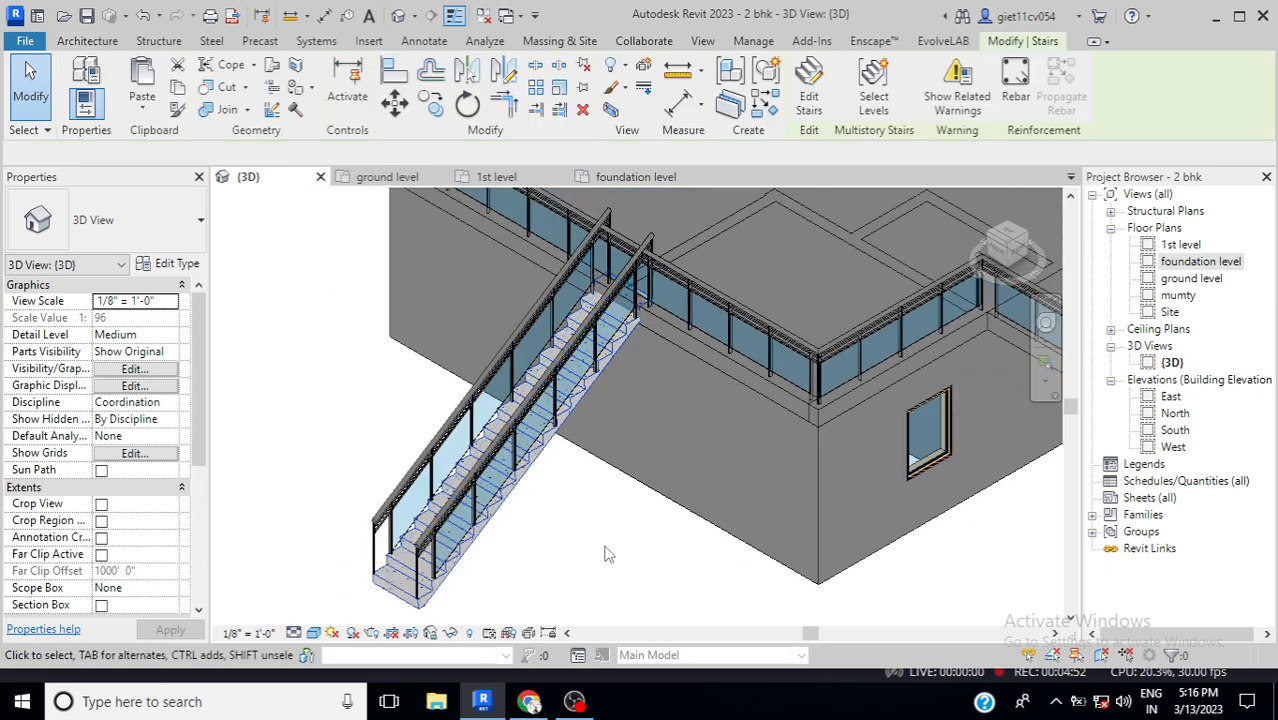
scroll(543, 532, "down", 2)
scroll(540, 531, "down", 4)
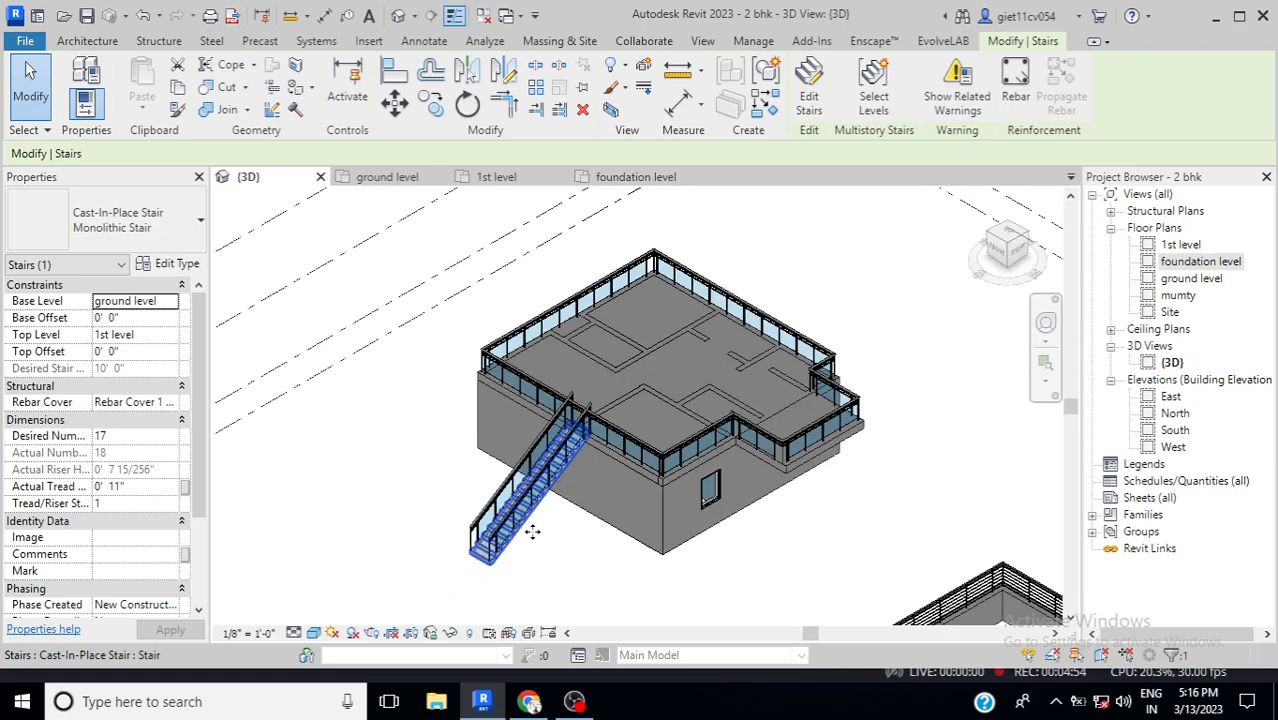
scroll(625, 537, "up", 4)
scroll(560, 510, "down", 5)
scroll(756, 577, "up", 4)
scroll(733, 580, "up", 8)
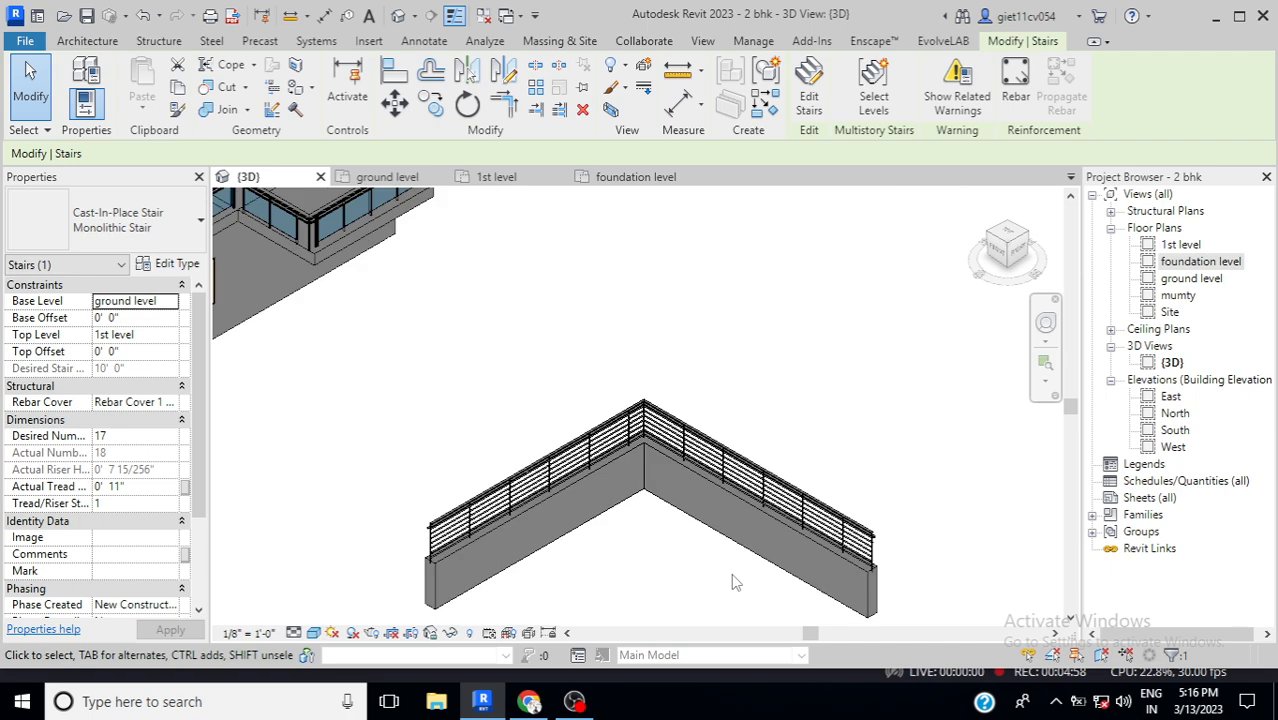
scroll(733, 581, "down", 4)
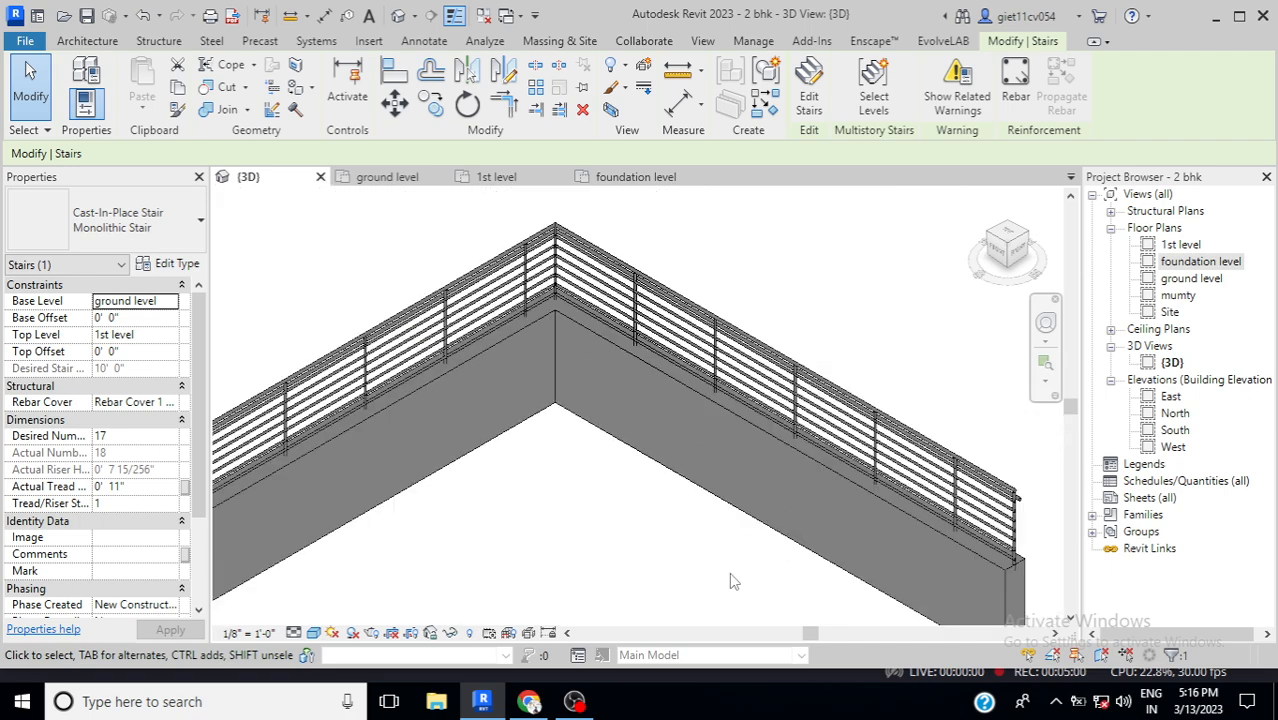
scroll(570, 563, "down", 6)
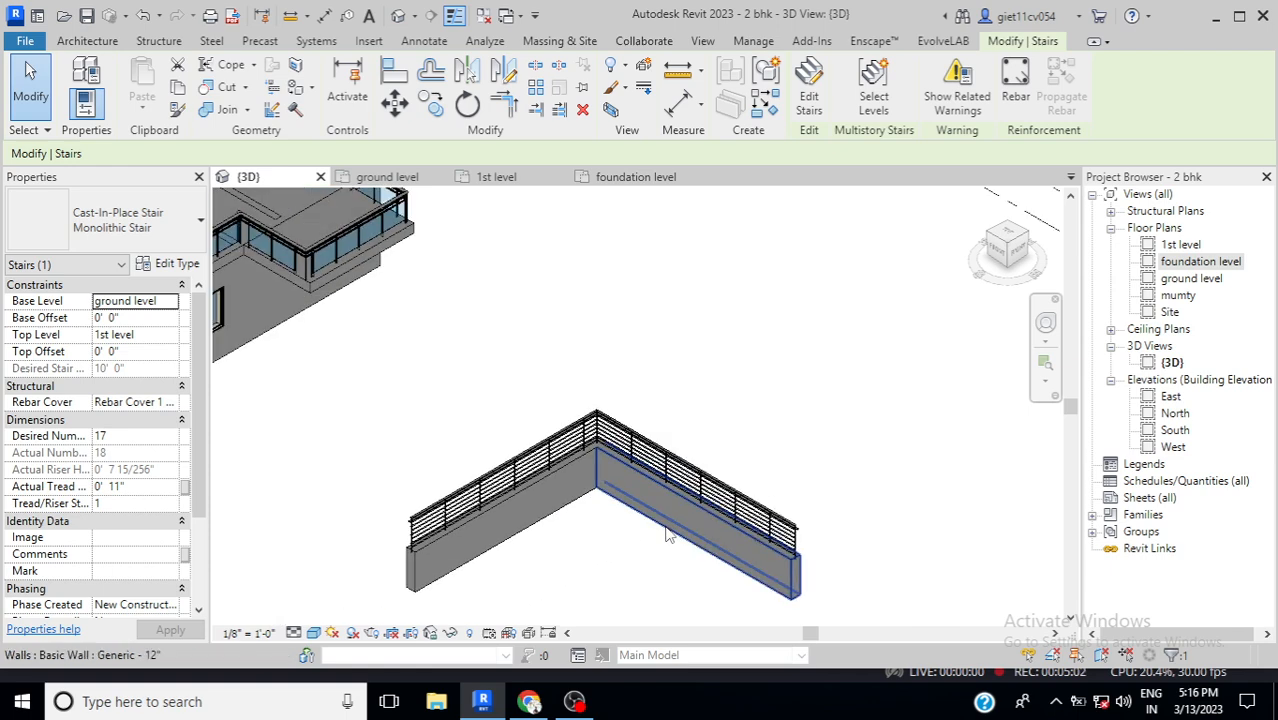
scroll(489, 563, "up", 1)
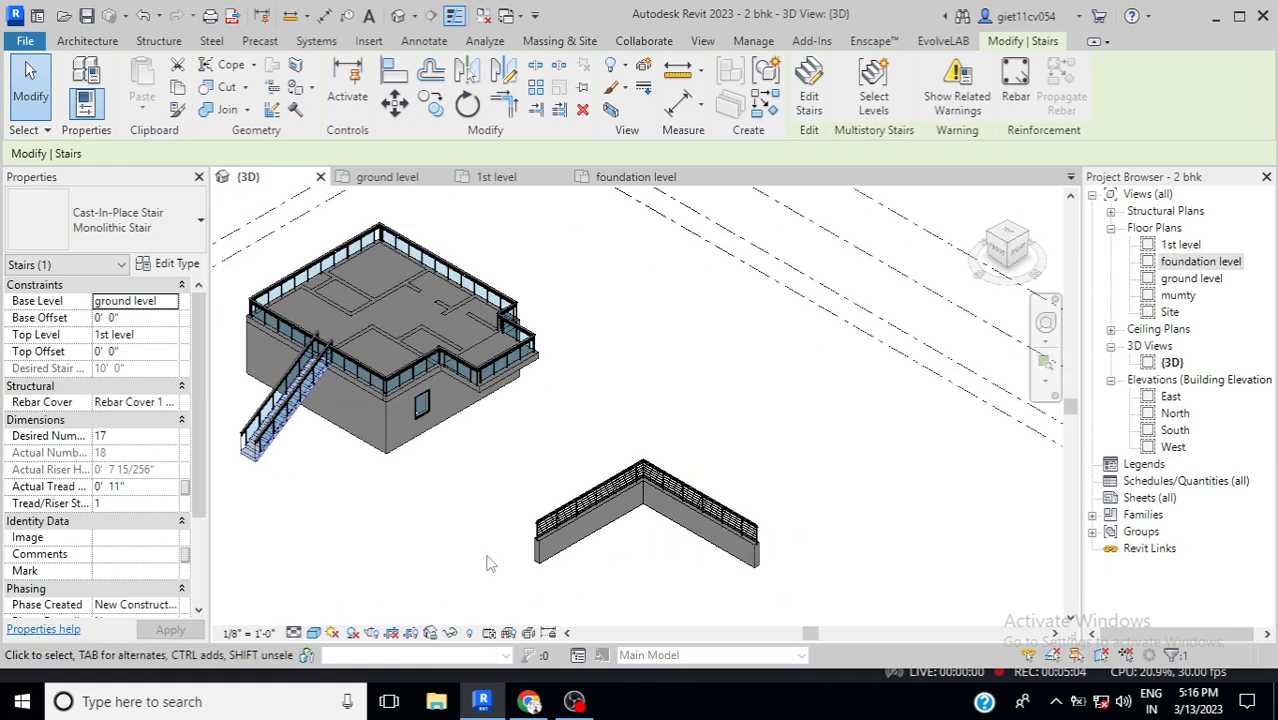